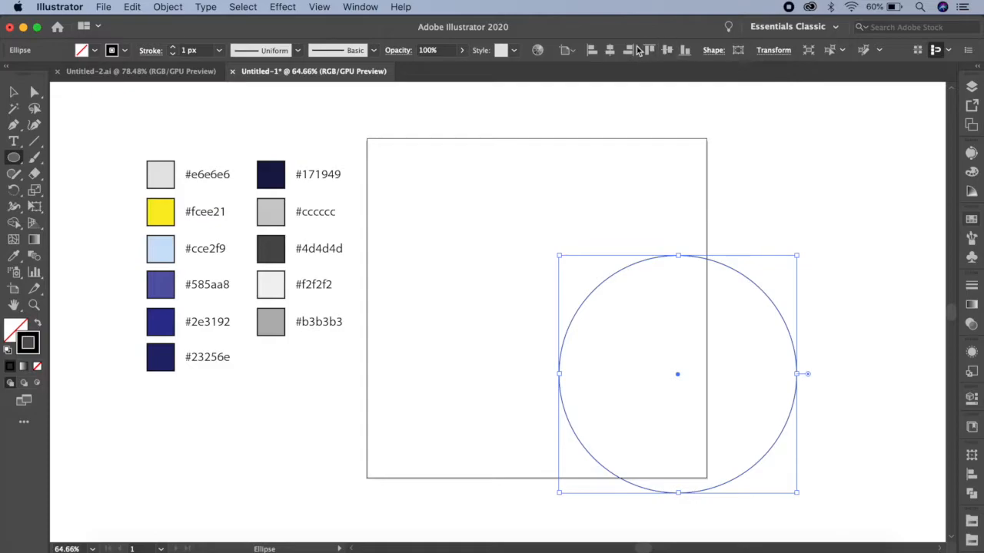
Center the circle on the artboard and give it a #b3b3b3 grey fill with no stroke.
click(609, 50)
click(667, 50)
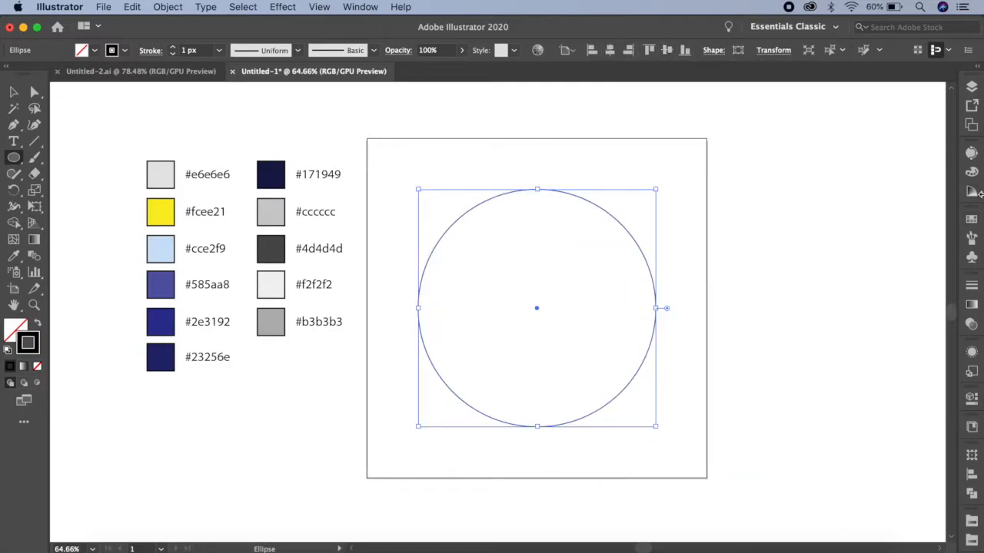
click(971, 219)
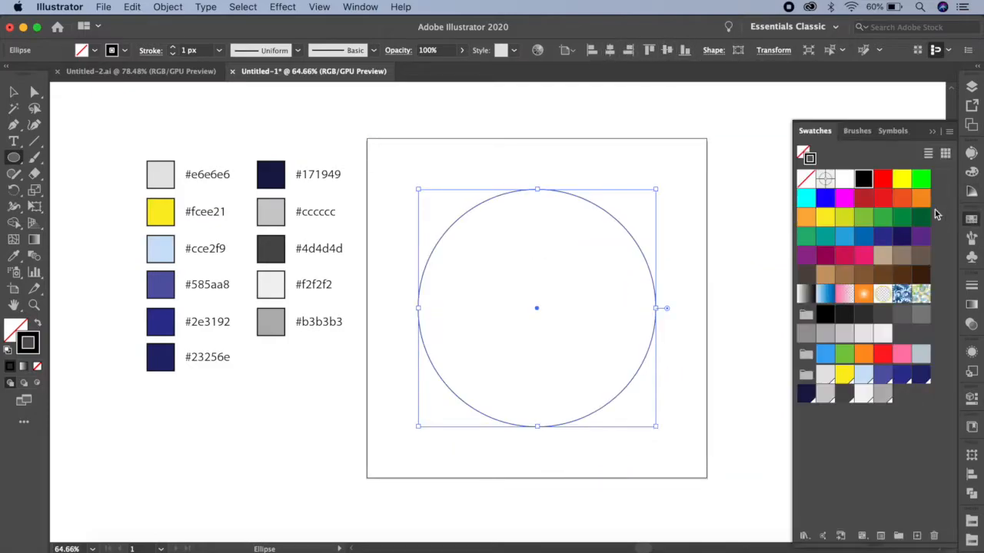
click(806, 179)
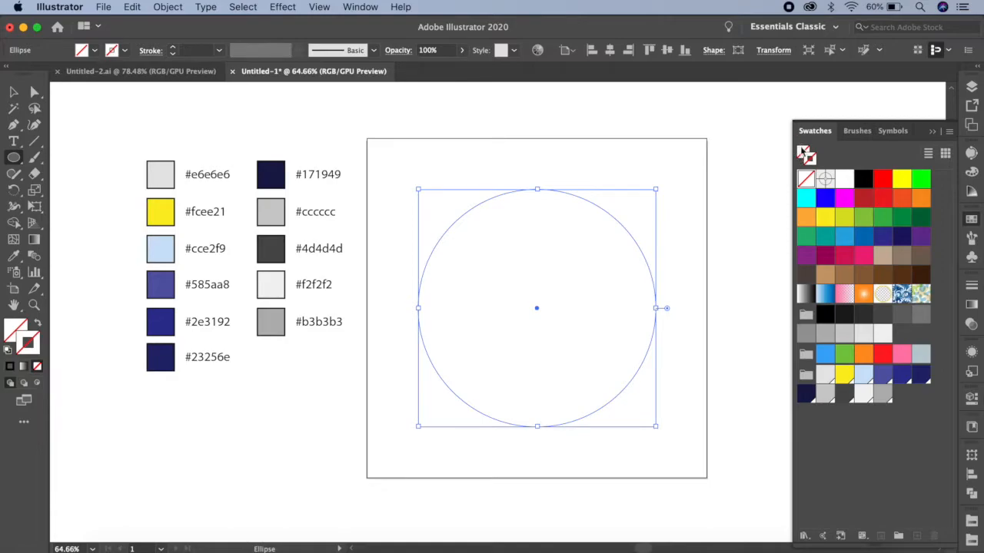
click(882, 395)
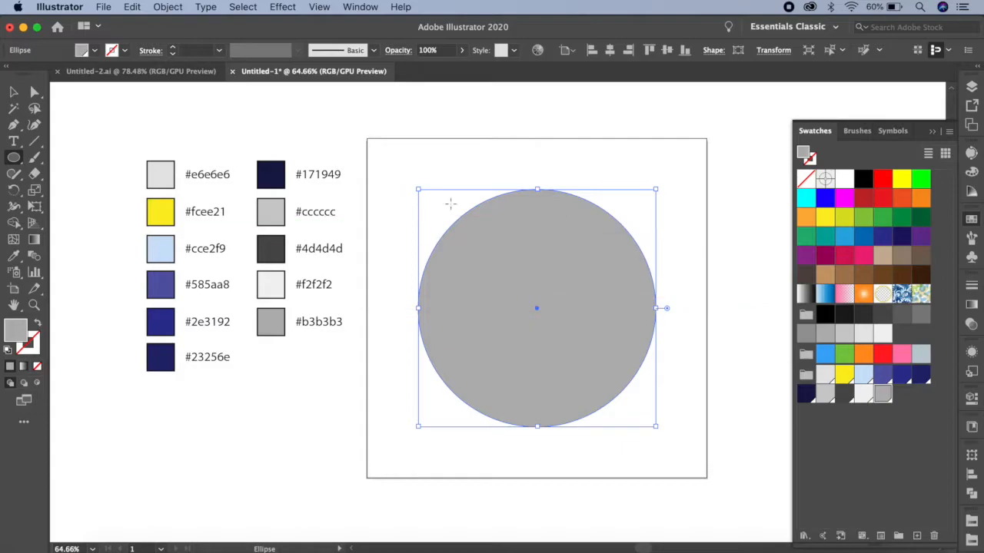
Lock the grey circle so it cannot be selected.
click(14, 93)
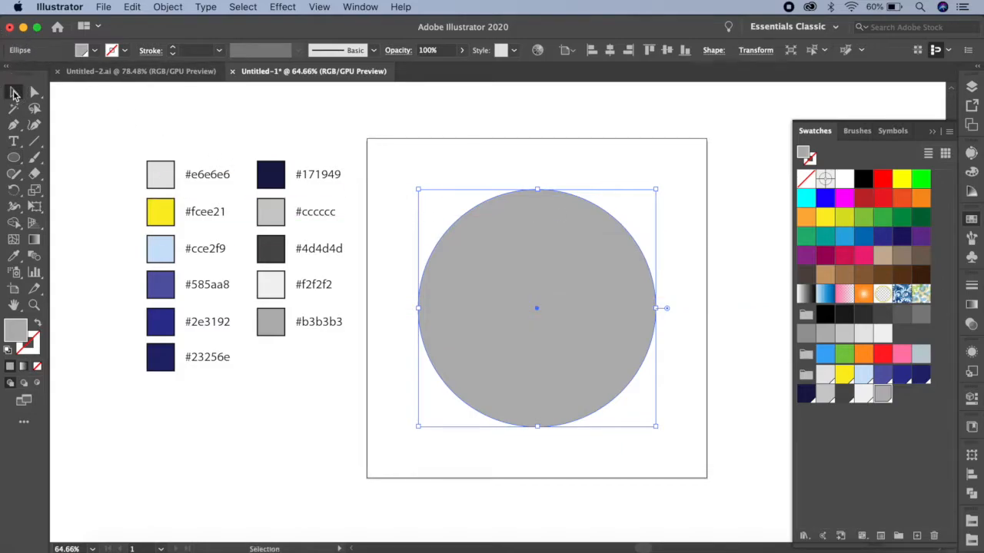
click(169, 6)
mouse_move(198, 97)
click(323, 97)
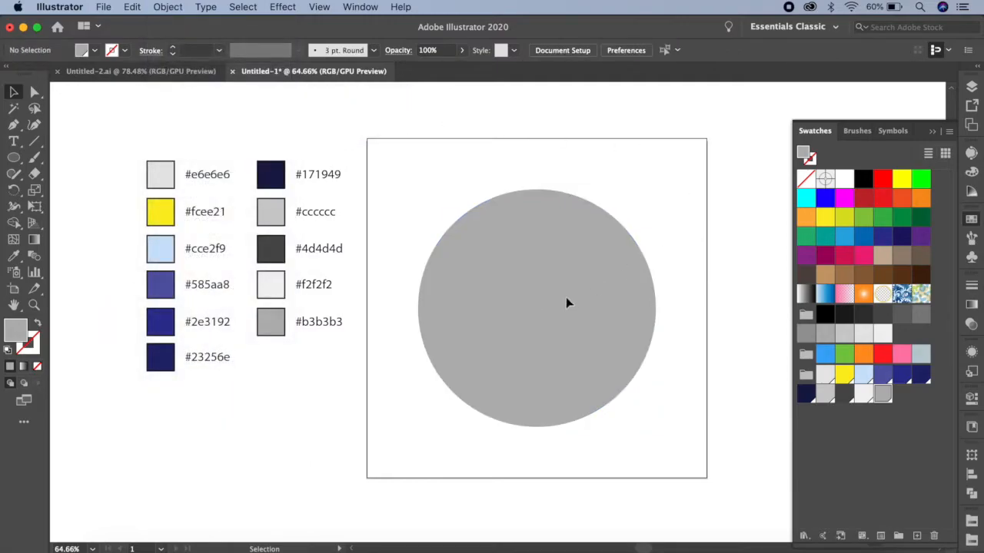
Set the drawing colors for new shapes to no fill and a black stroke.
scroll(663, 303, up, 3)
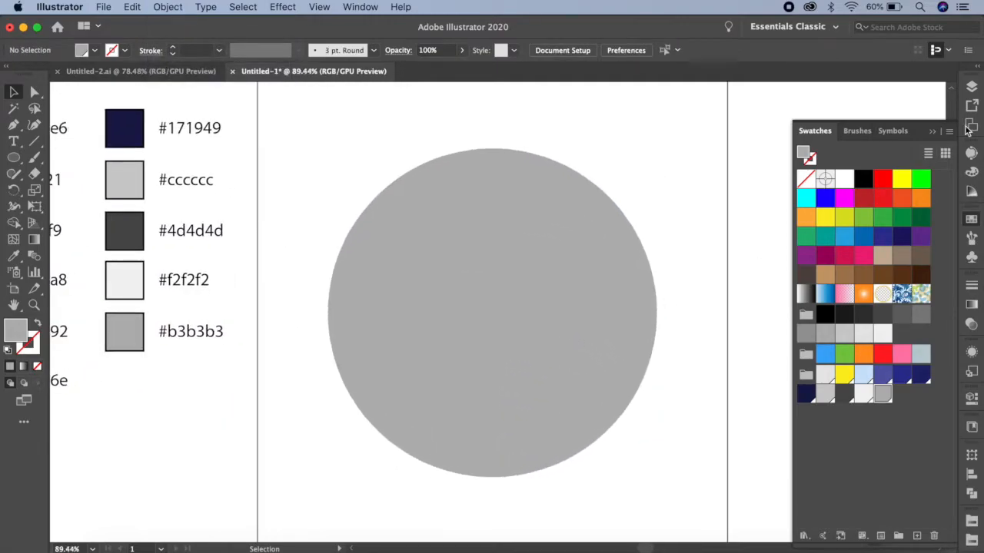
click(805, 178)
click(809, 159)
click(863, 178)
click(932, 131)
Create a rectangle 85 px wide and 225 px high over the lower part of the grey circle.
click(14, 158)
click(61, 163)
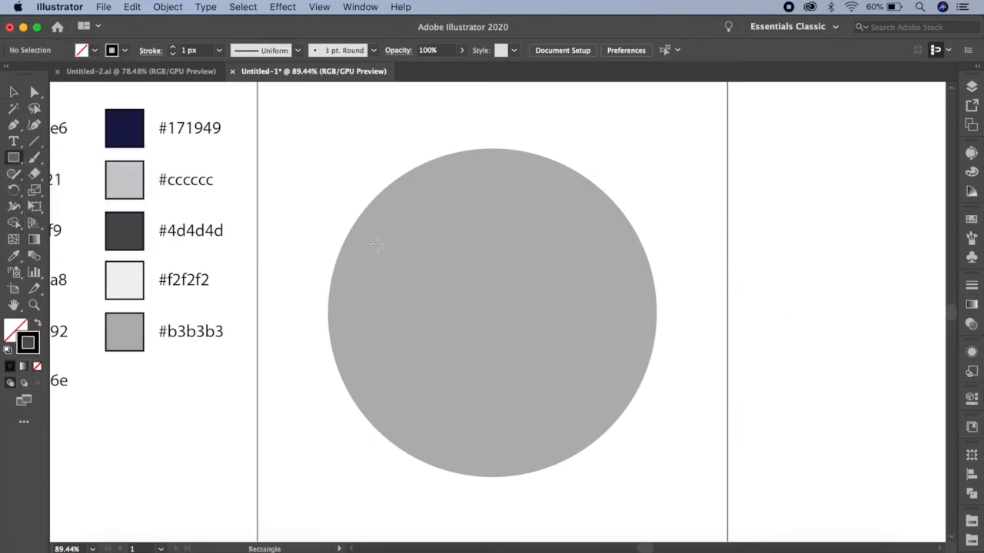
click(433, 286)
text(85)
key(Tab)
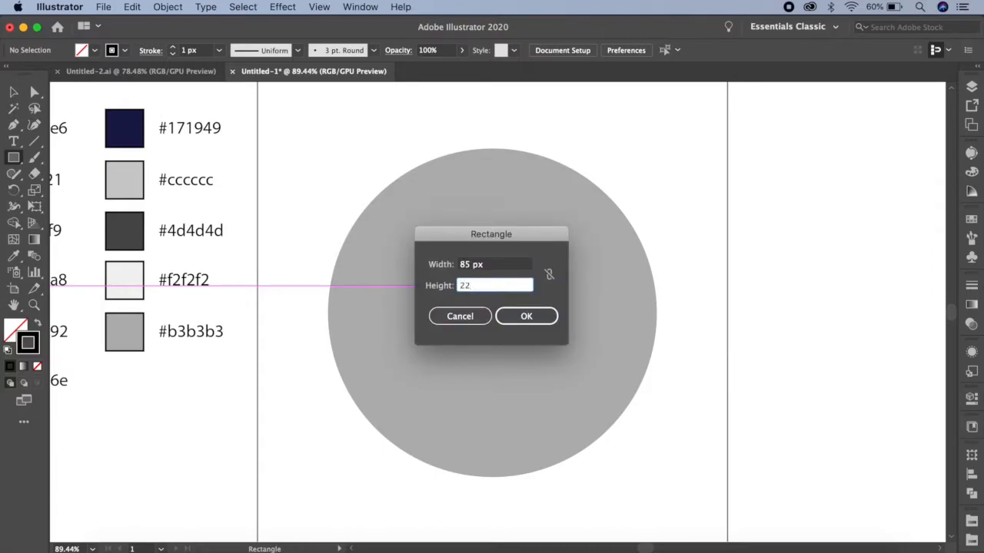
click(527, 317)
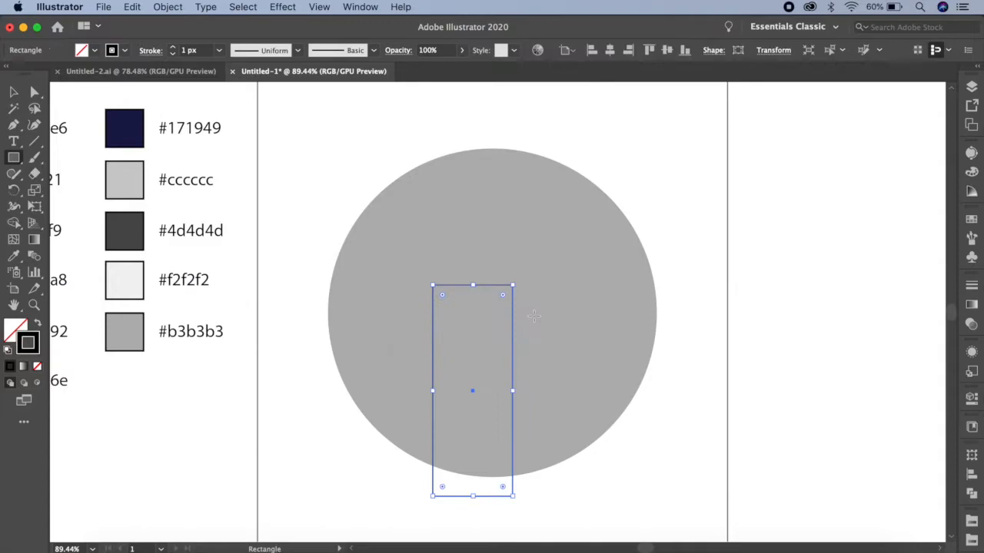
Offset the tall rectangle's path by -12 px with miter joins to make an inner rectangle.
click(163, 8)
mouse_move(193, 312)
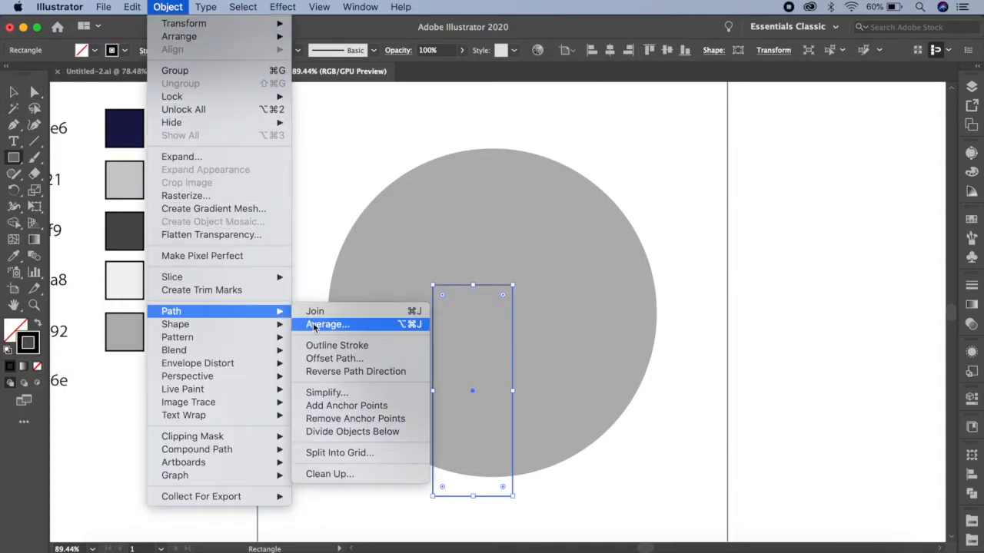
click(327, 358)
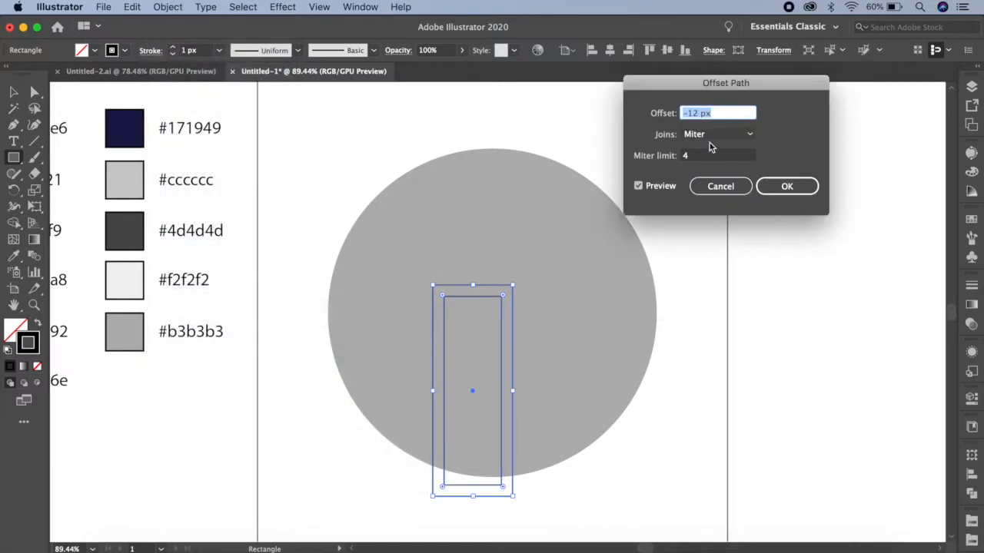
click(789, 190)
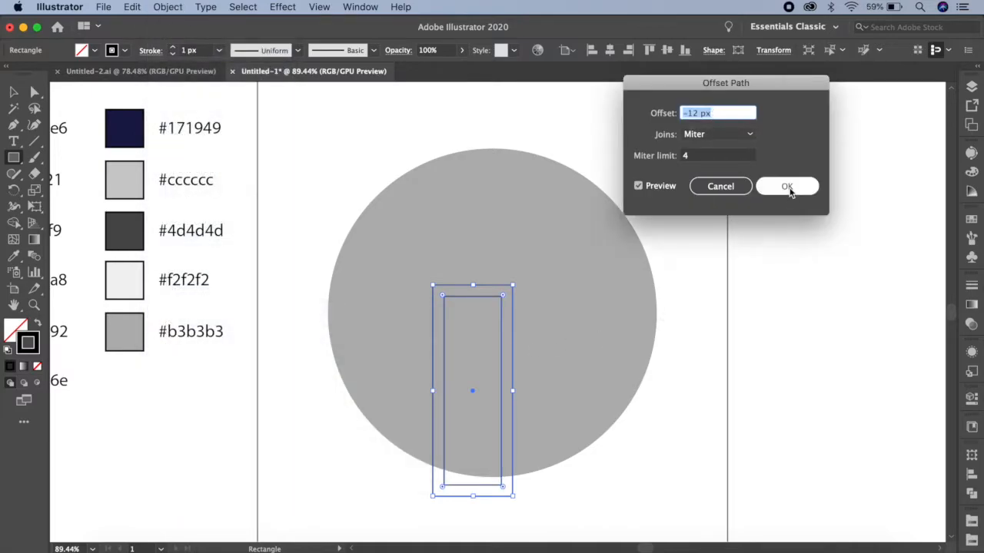
Create a 17 px by 17 px square inside the inner rectangle.
click(456, 318)
text(17)
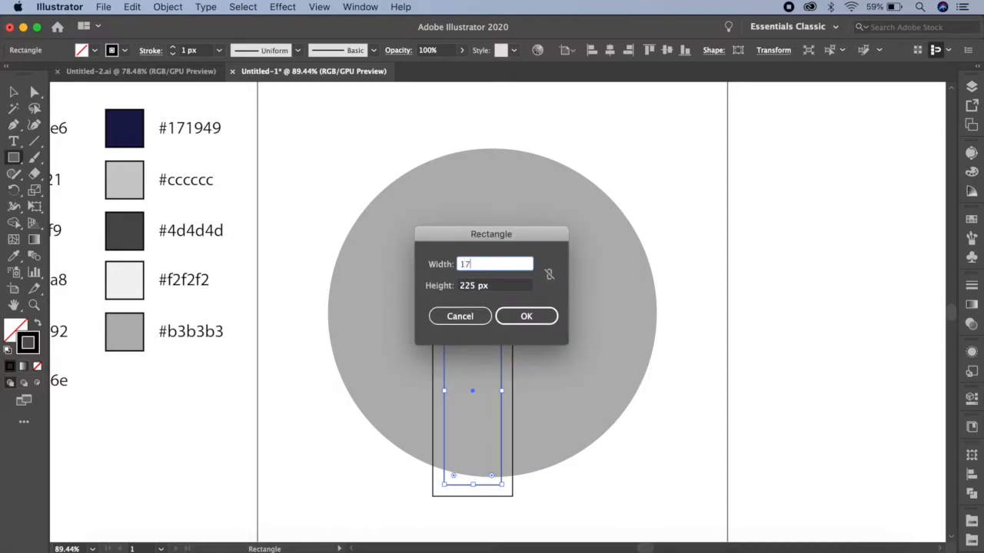
double_click(466, 282)
text(17)
click(523, 312)
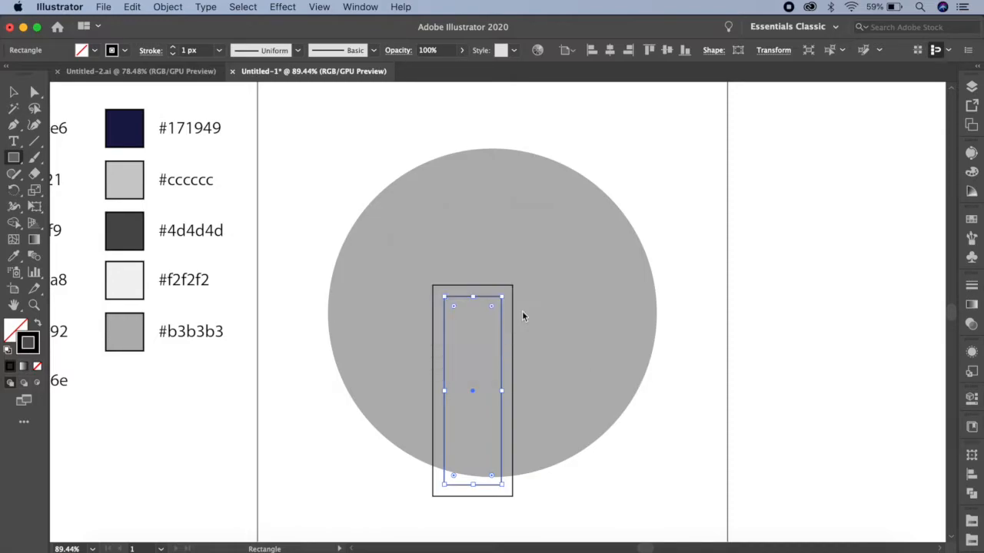
Align the small square's top edge with the top edge of the inner rectangle.
scroll(527, 324, up, 5)
drag(547, 374, 562, 266)
click(14, 92)
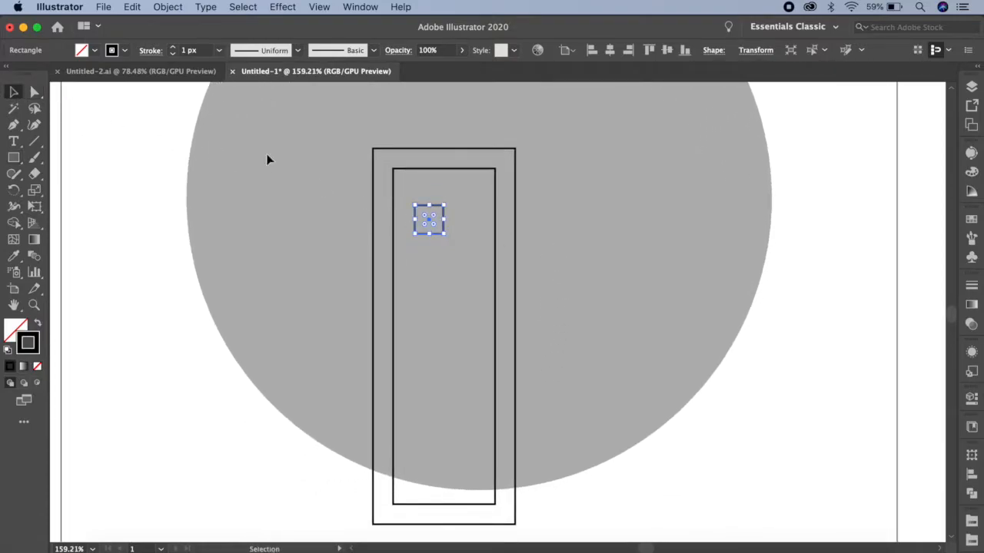
click(431, 202)
click(452, 169)
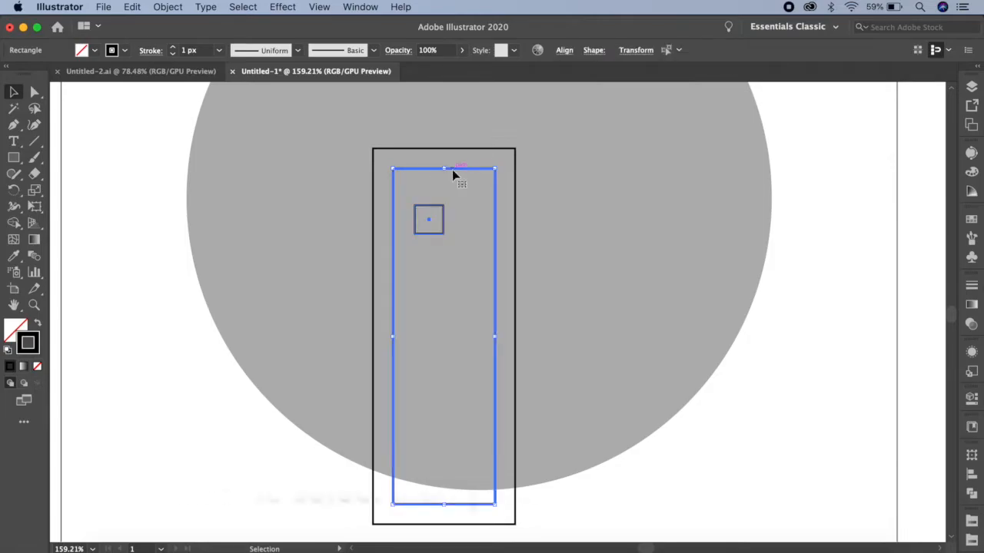
click(564, 50)
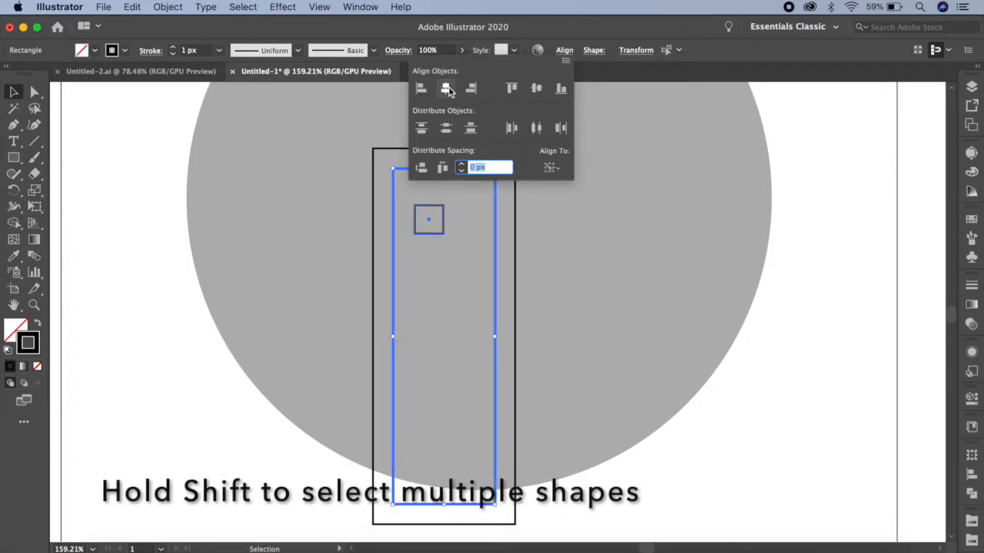
click(512, 89)
click(616, 148)
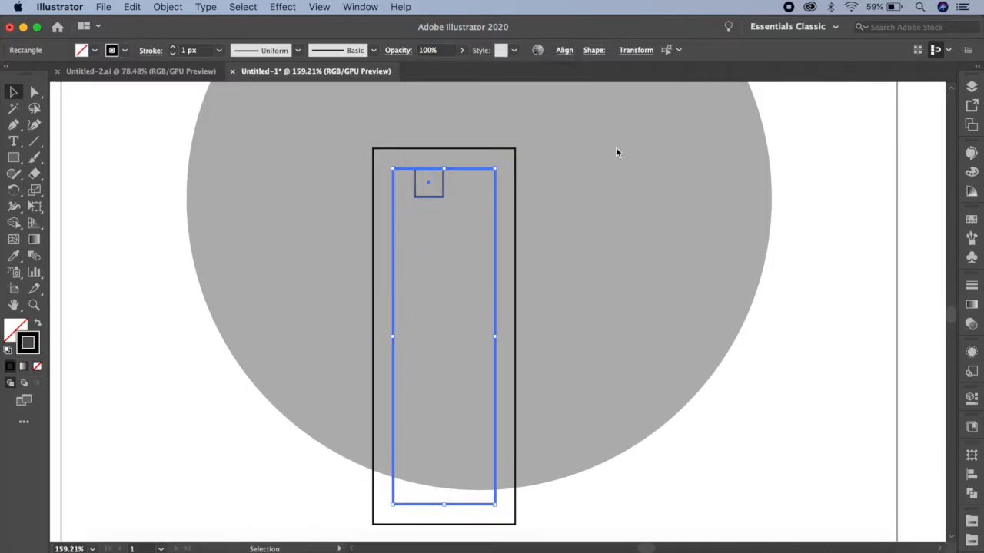
Nudge the small square down from the inner rectangle's top edge and place a duplicate beside it on the right.
click(547, 224)
click(435, 197)
key(shift+Down)
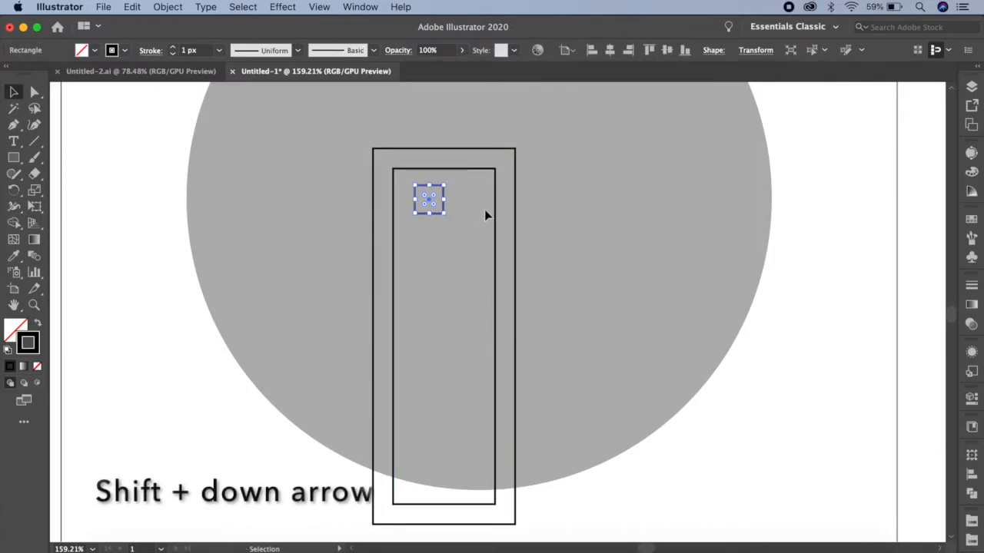
drag(442, 198, 484, 198)
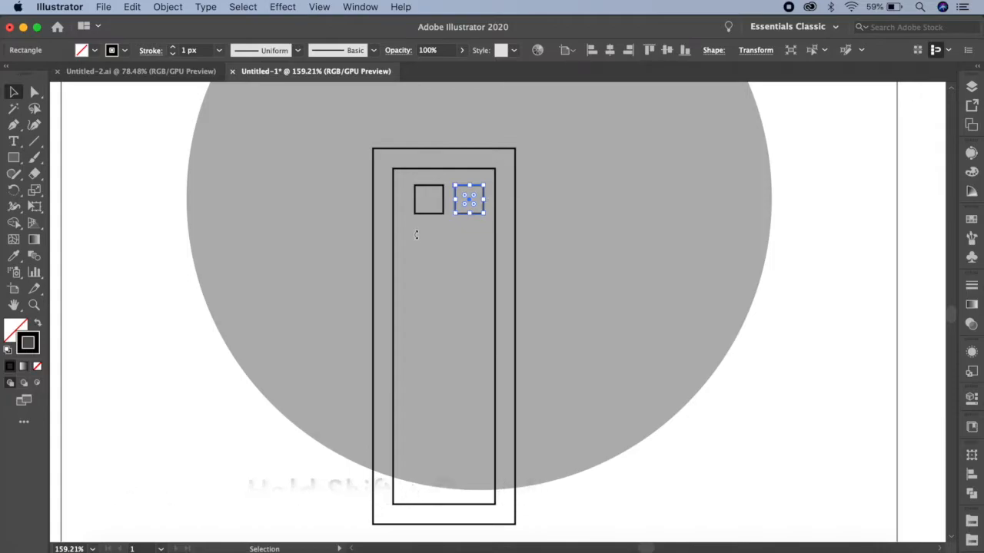
Group the two small squares and center the group horizontally within the inner rectangle.
drag(432, 192, 466, 194)
click(167, 6)
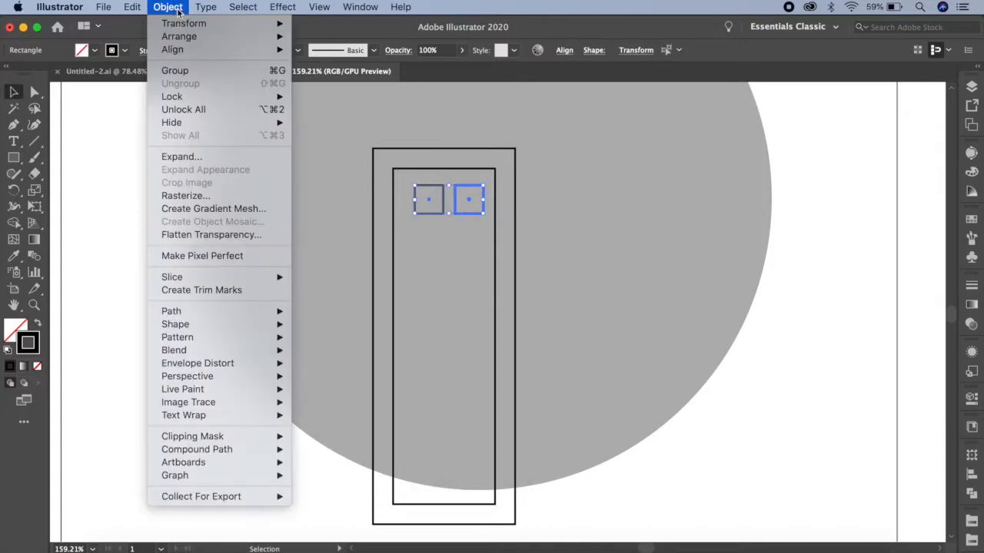
click(190, 65)
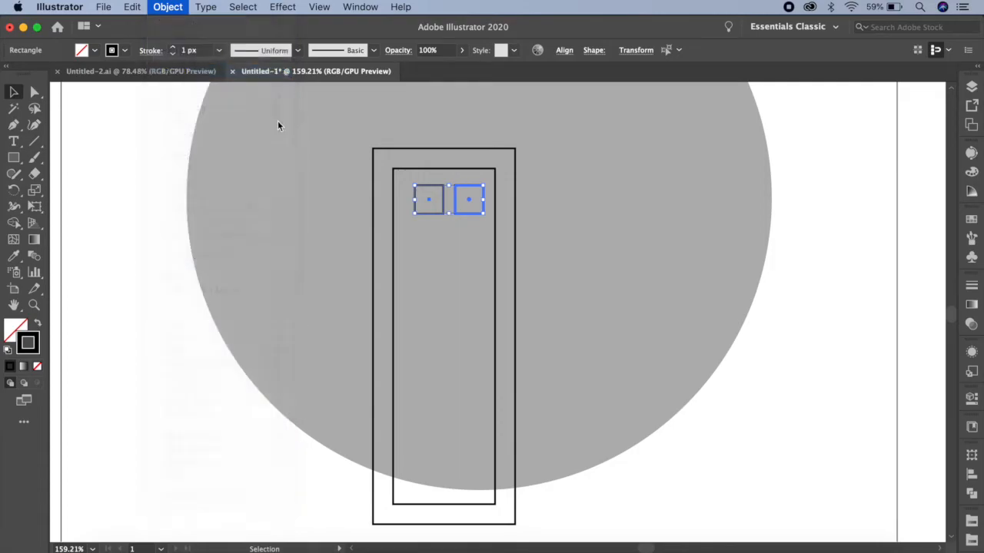
shift+click(431, 169)
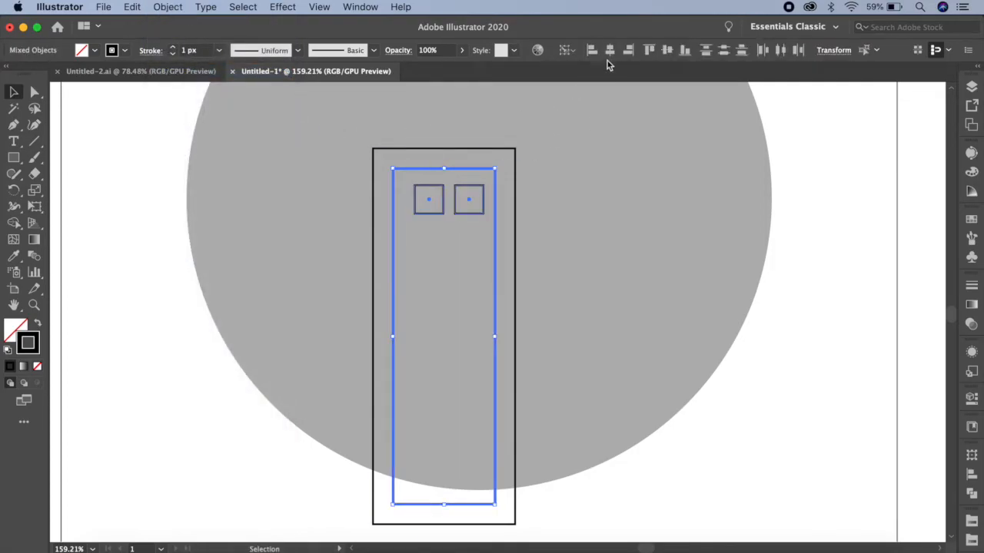
click(608, 52)
click(575, 199)
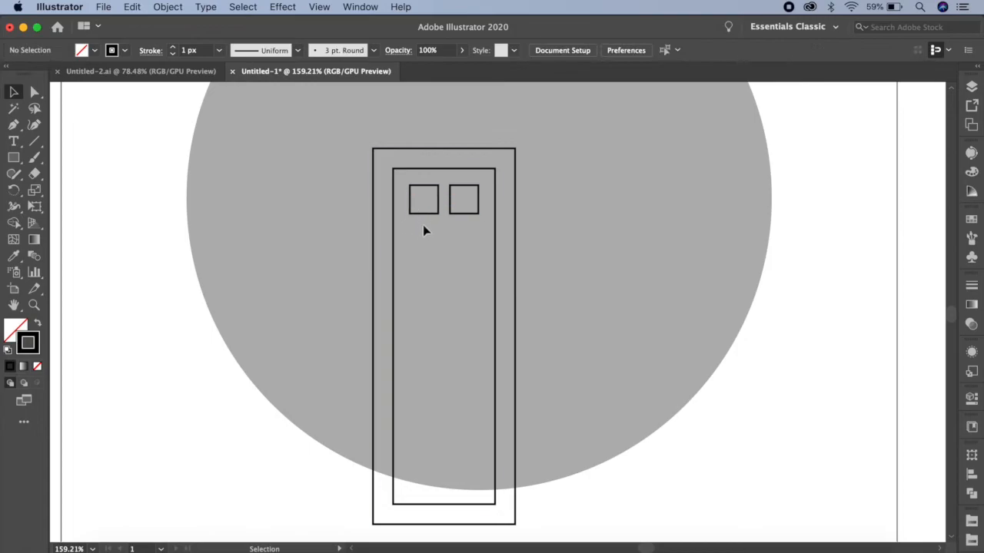
Duplicate the pair of squares straight down and repeat the copy five times to form seven rows of windows.
click(461, 200)
drag(456, 219, 456, 263)
key(super+d)
key(super+d)
key(super+d)
key(super+d)
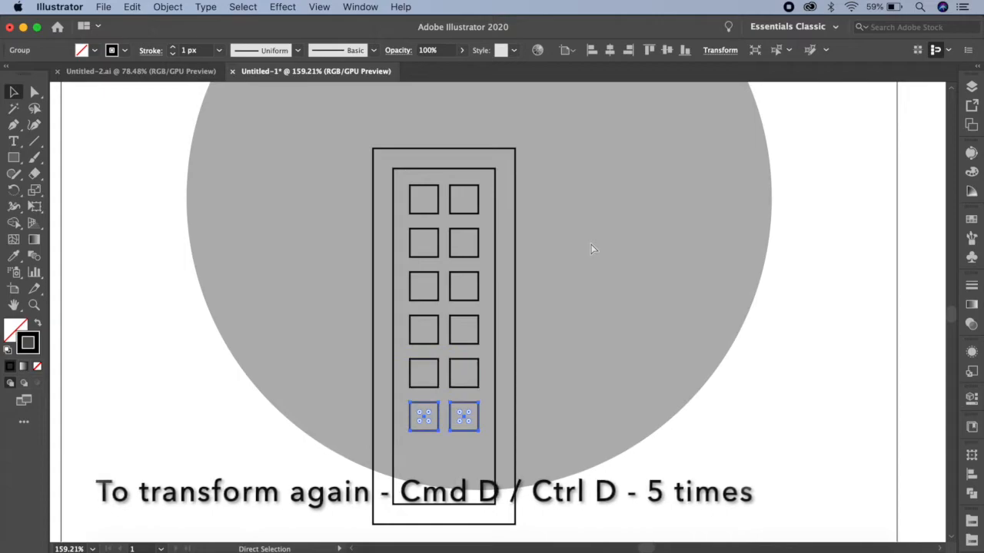
key(super+d)
click(582, 248)
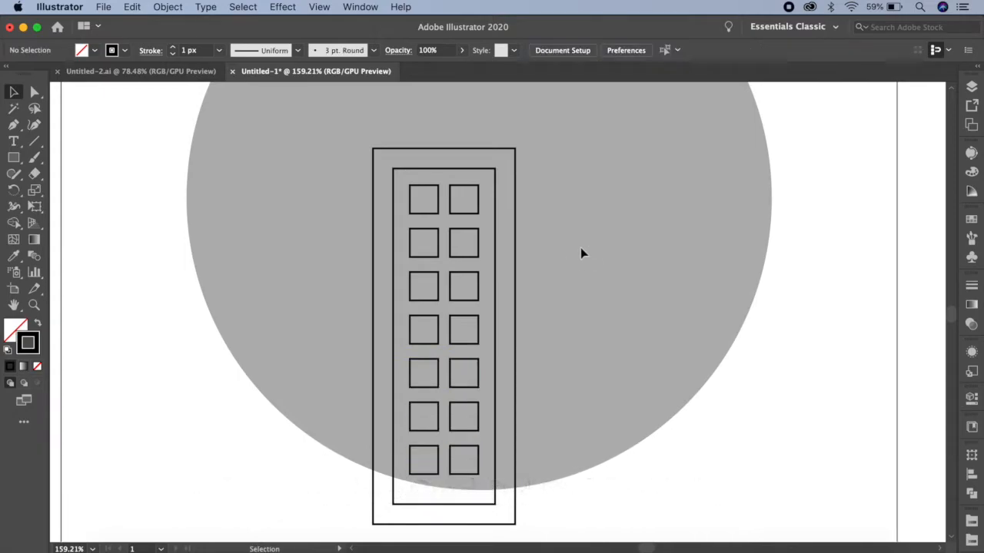
Group both tall rectangles and all the window squares into one building.
drag(357, 138, 543, 523)
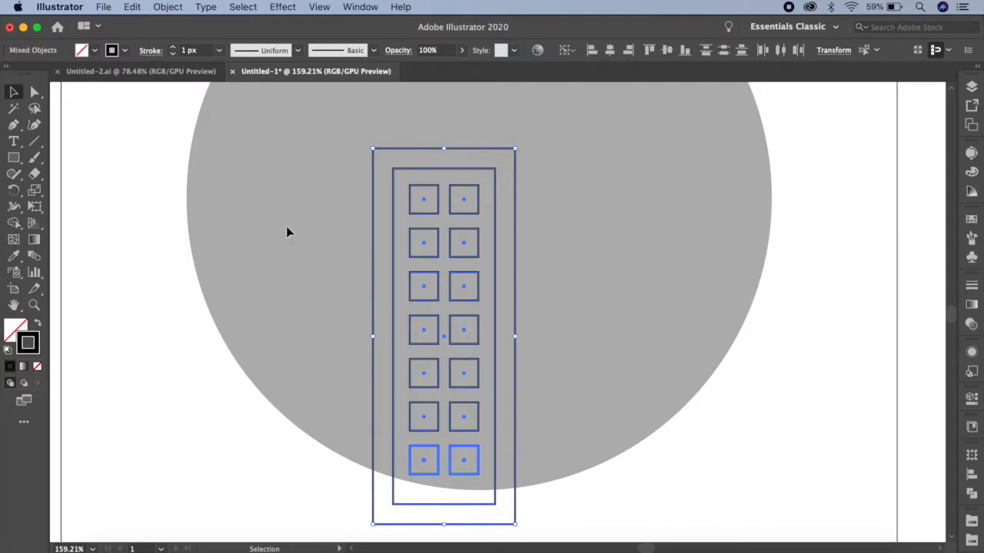
click(166, 7)
click(179, 69)
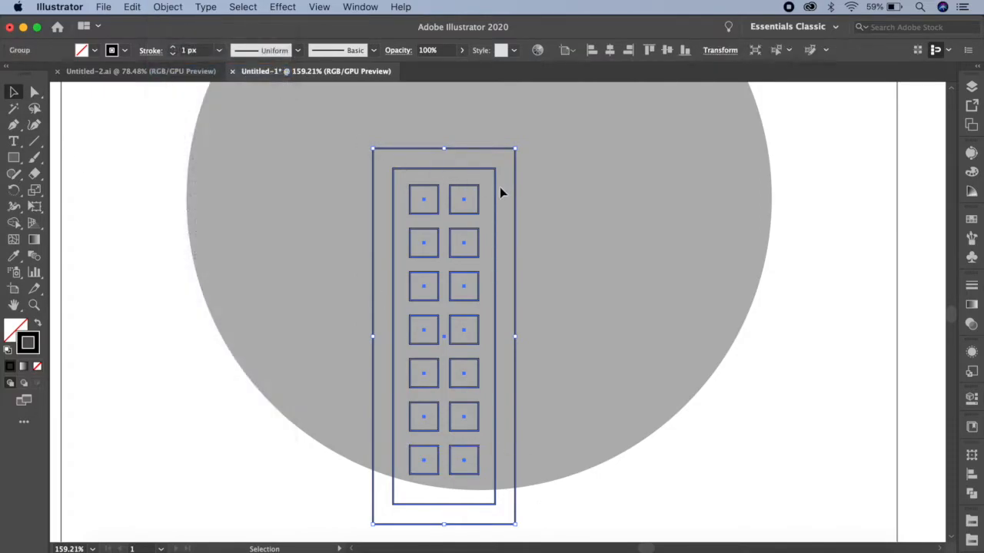
Duplicate the building to the right, scale the copy to about 87%, and position it slightly overlapping the original.
drag(496, 194, 626, 162)
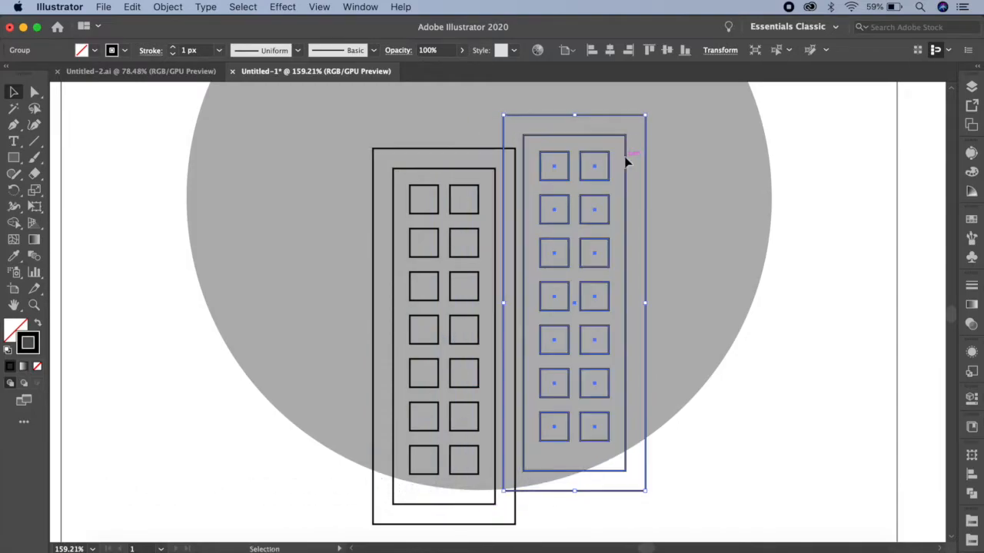
drag(644, 115, 636, 143)
drag(621, 192, 615, 219)
click(653, 202)
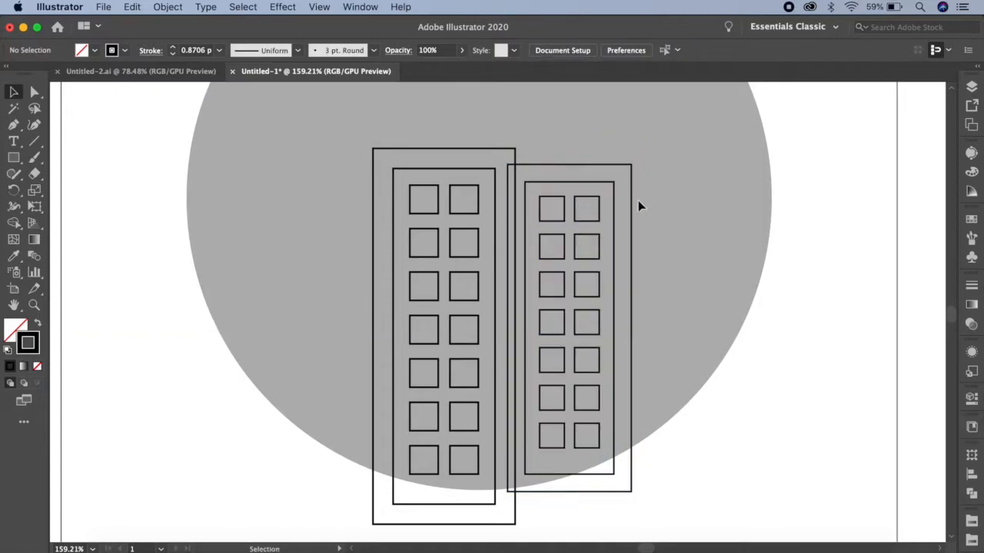
click(489, 150)
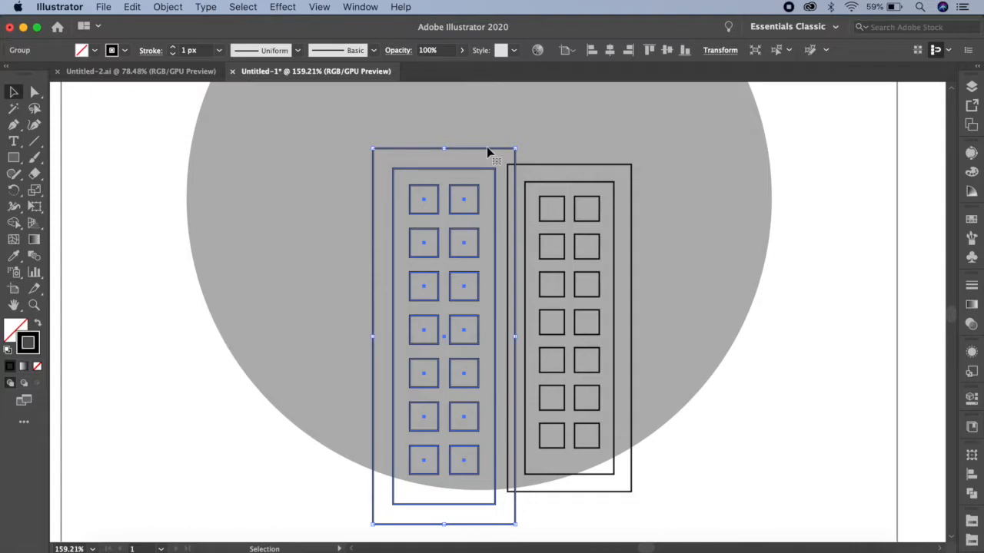
click(35, 91)
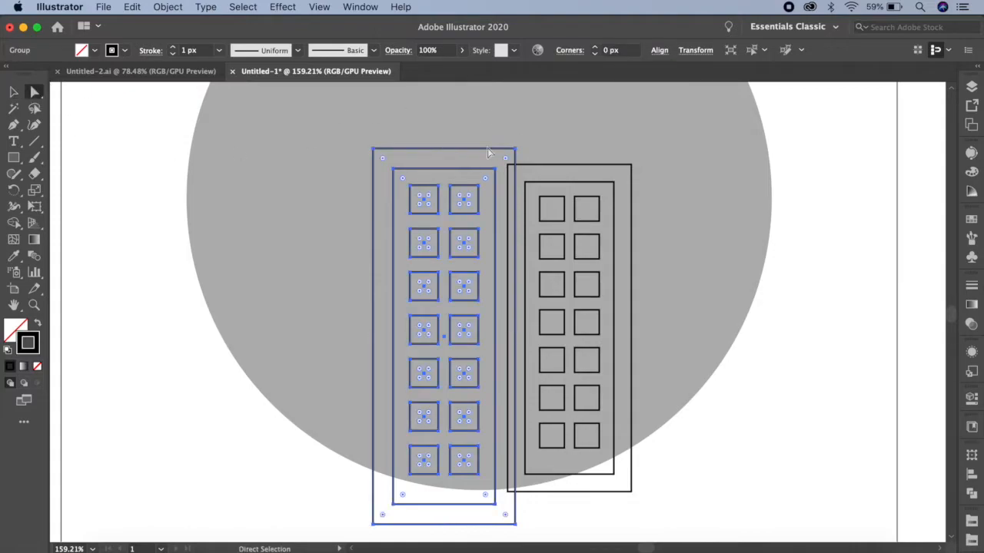
click(13, 91)
click(64, 94)
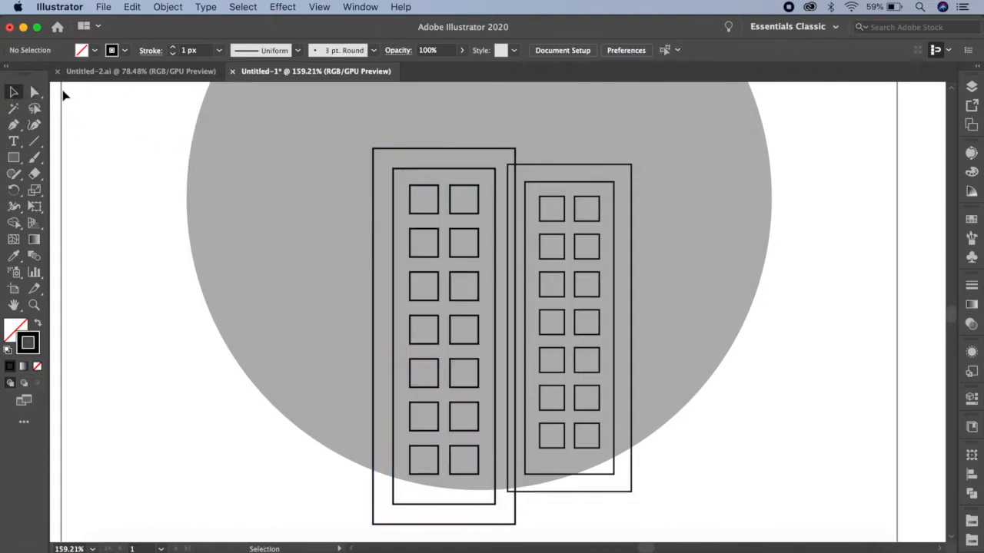
Select only the left building's outer rectangle, remove its stroke, and fill it with the palette's dark blue swatch.
click(34, 92)
click(497, 148)
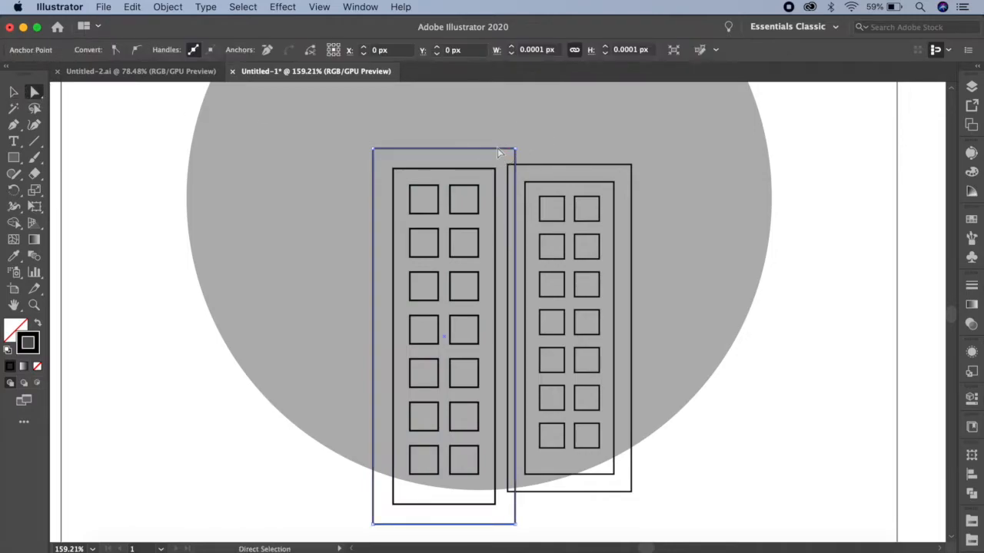
click(971, 219)
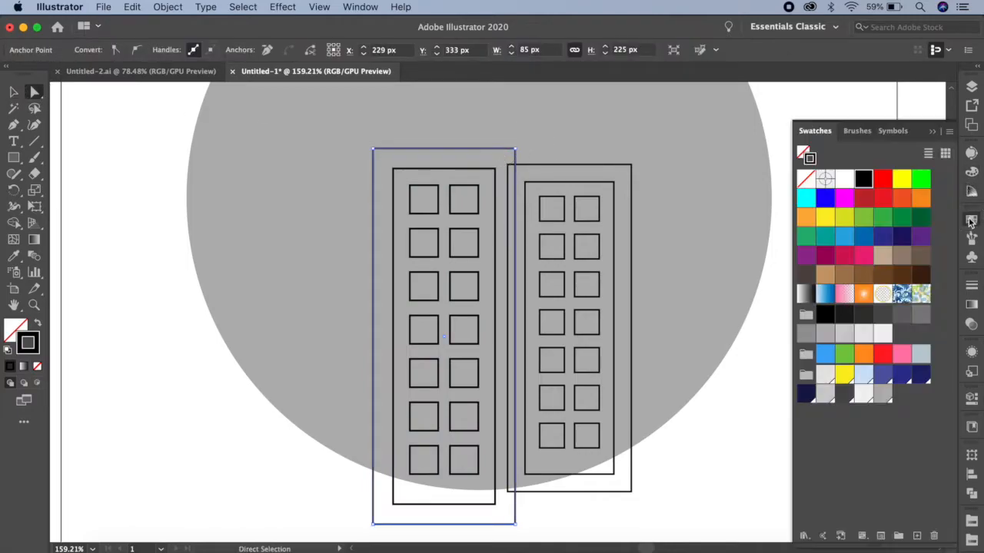
click(803, 182)
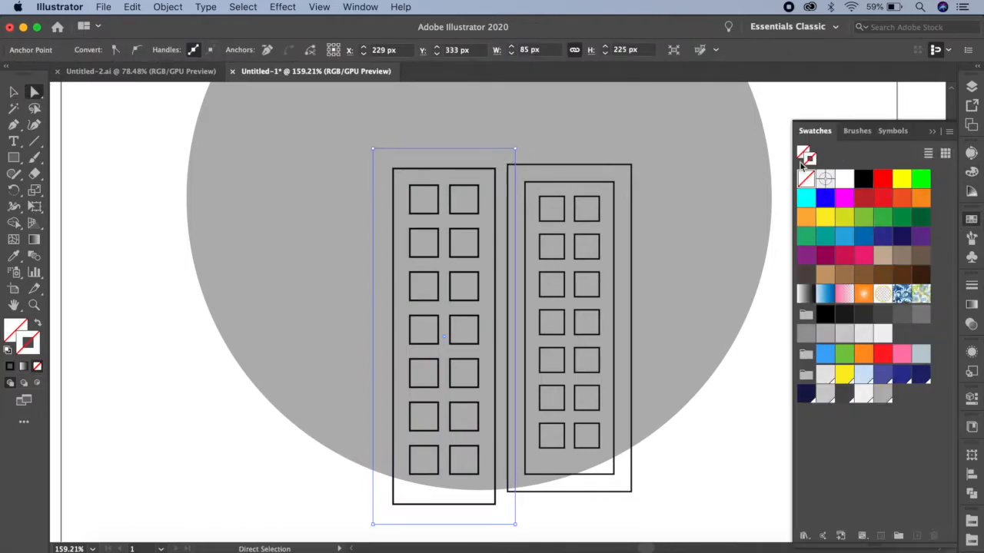
click(903, 378)
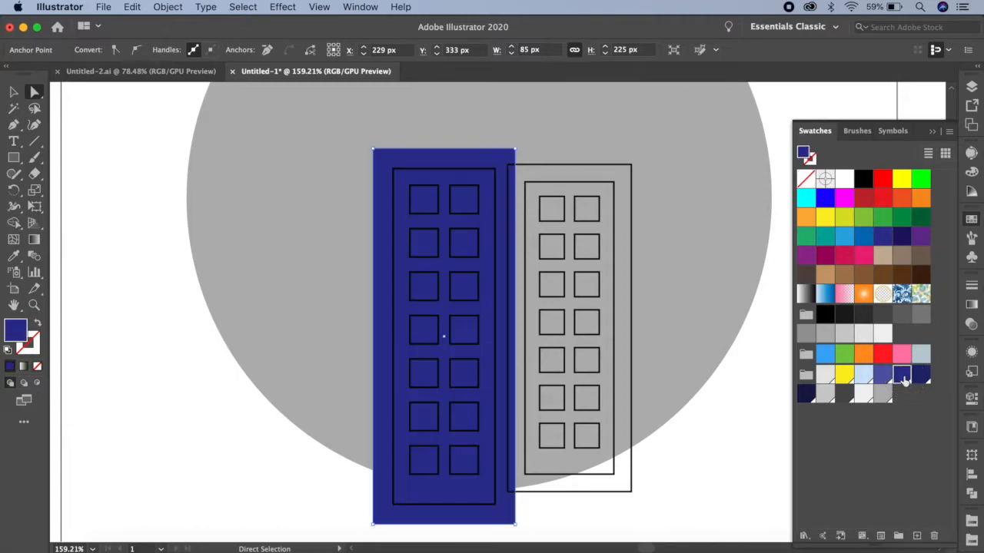
Fill the left building's inner rectangle with the palette's lighter purplish-blue swatch and remove its stroke.
click(471, 169)
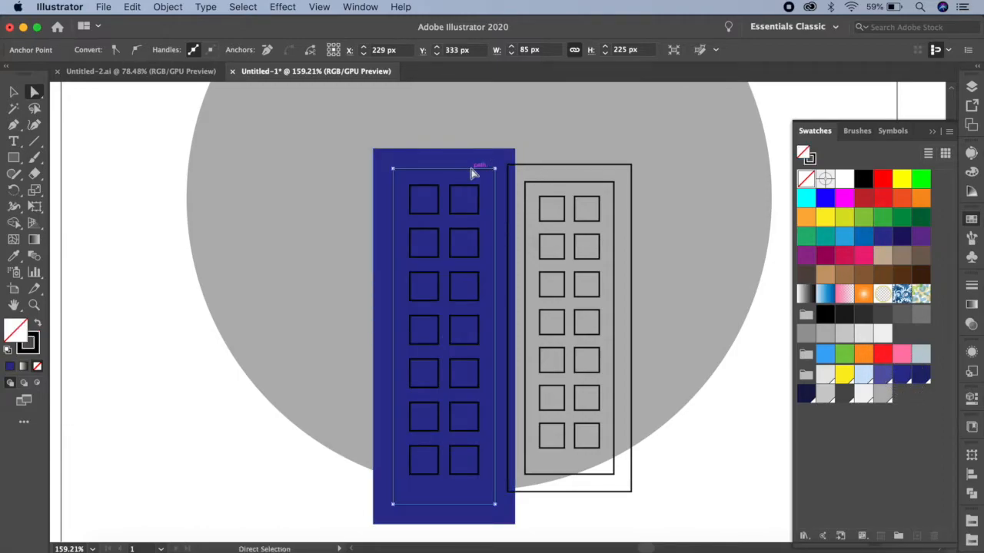
click(882, 374)
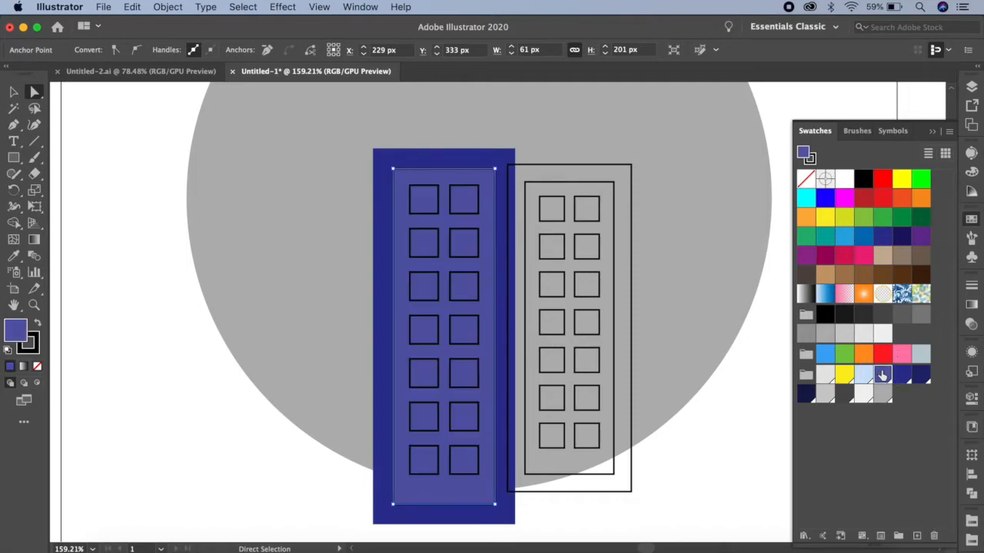
click(810, 159)
click(805, 179)
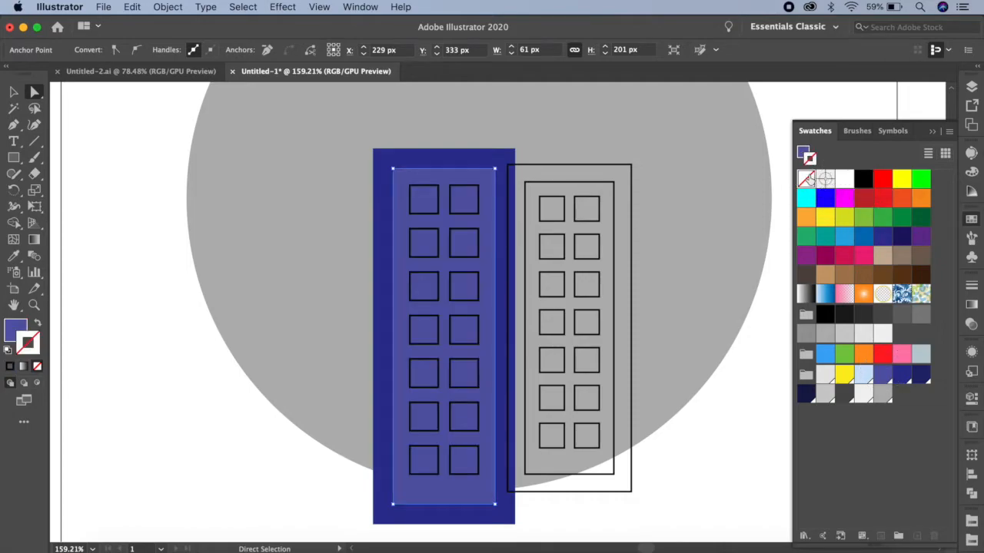
click(440, 196)
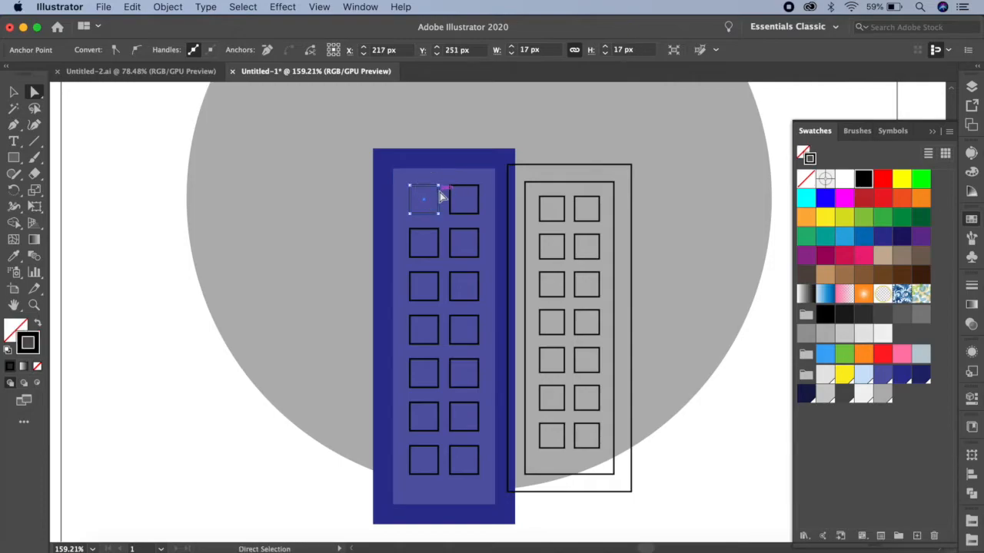
Remove the stroke from the right building's inner rectangle and fill it with the palette's navy swatch.
click(591, 183)
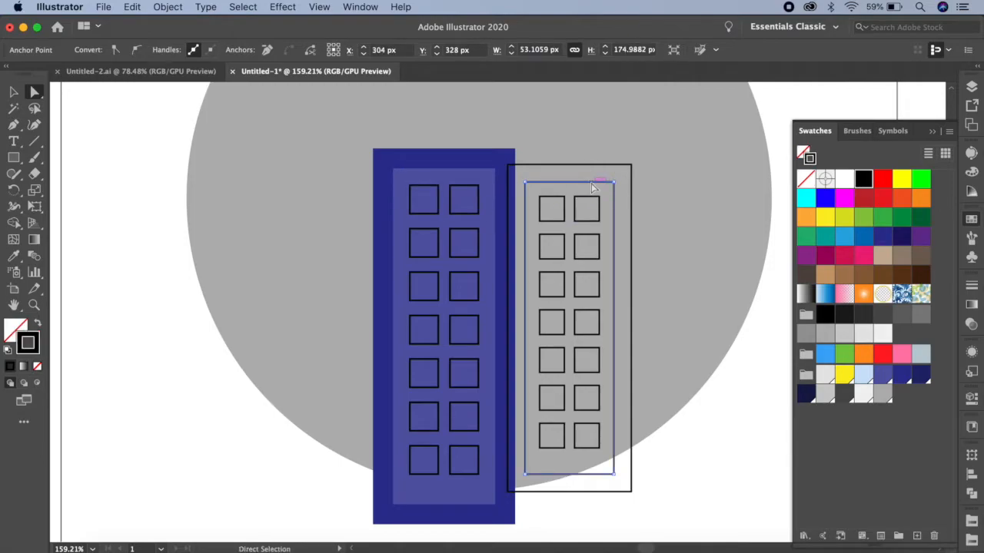
click(805, 179)
click(802, 154)
click(921, 374)
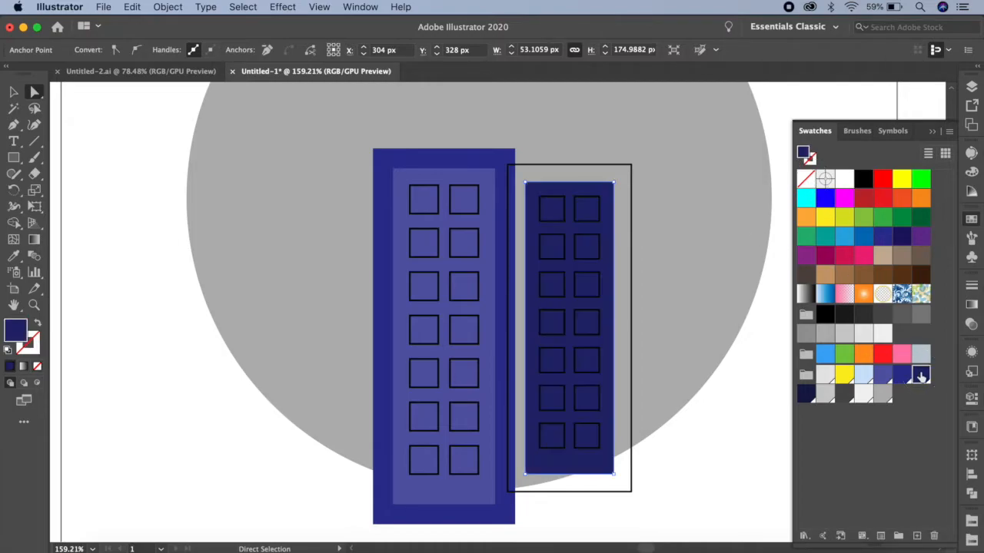
Fill the right building's outer rectangle with the palette's darkest navy swatch and remove its stroke.
click(592, 165)
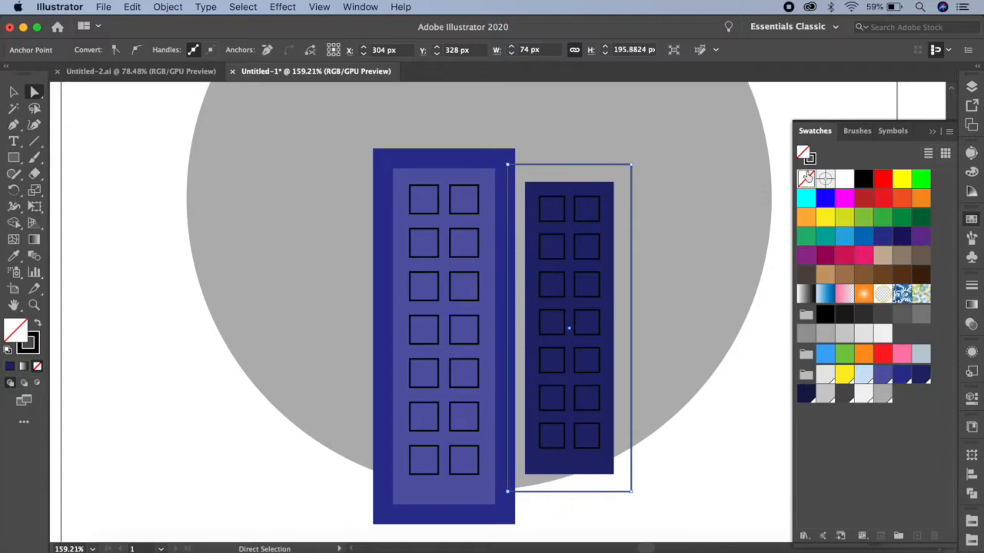
click(805, 393)
click(810, 157)
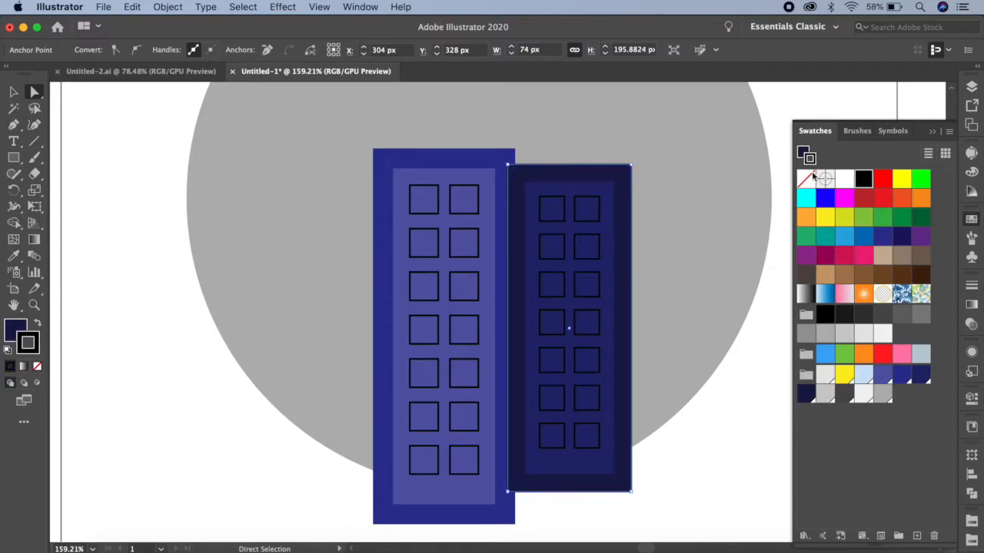
click(805, 181)
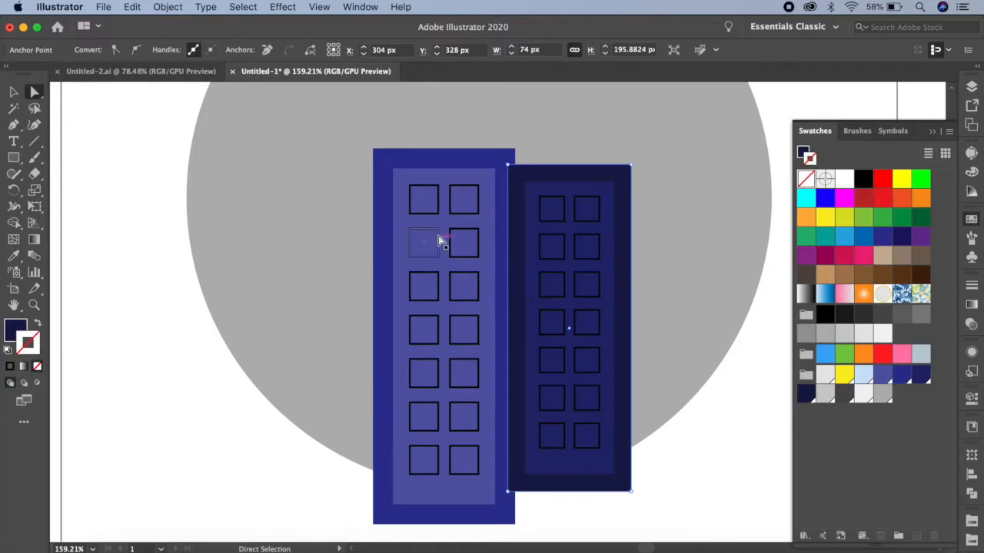
Fill five scattered windows of the left building, in rows 1, 2, 4, 6 and 7, with yellow (R=252 G=238 B=33) and no stroke.
click(437, 216)
shift+click(462, 256)
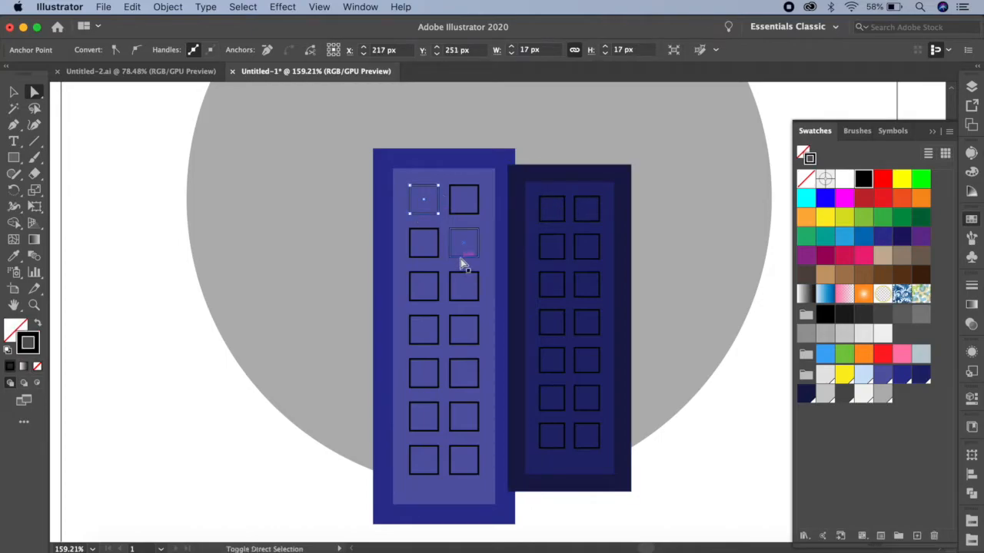
shift+click(435, 324)
shift+click(462, 405)
shift+click(440, 458)
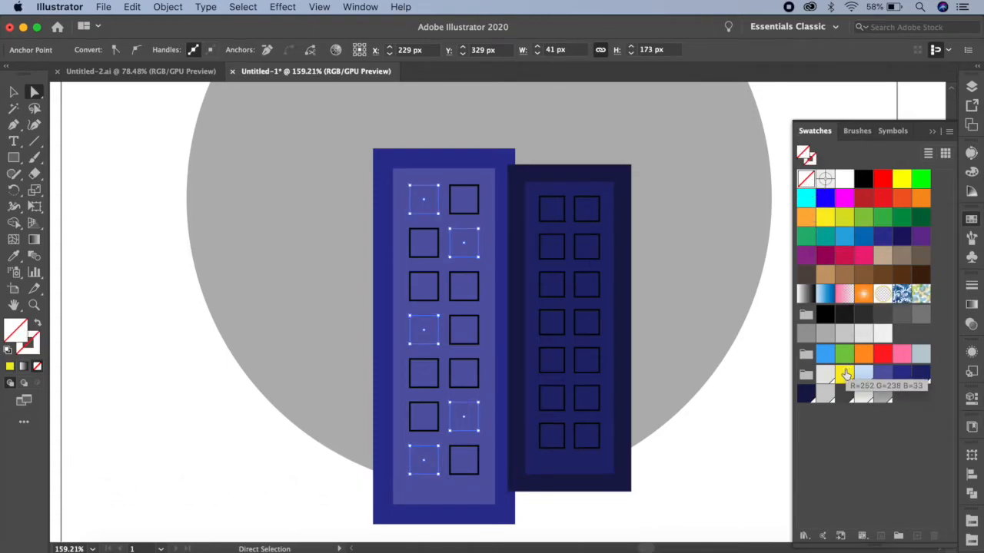
click(844, 375)
Fill five scattered windows of the right building, in rows 1, 3, 4, 5 and 6, with the palette's yellow and remove their strokes.
click(578, 213)
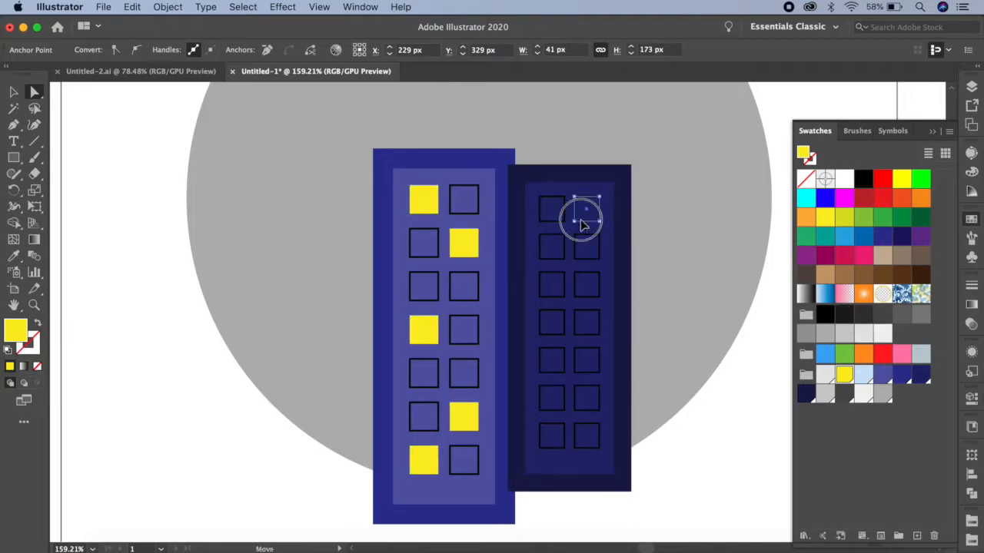
shift+click(563, 277)
shift+click(582, 331)
shift+click(559, 380)
shift+click(582, 415)
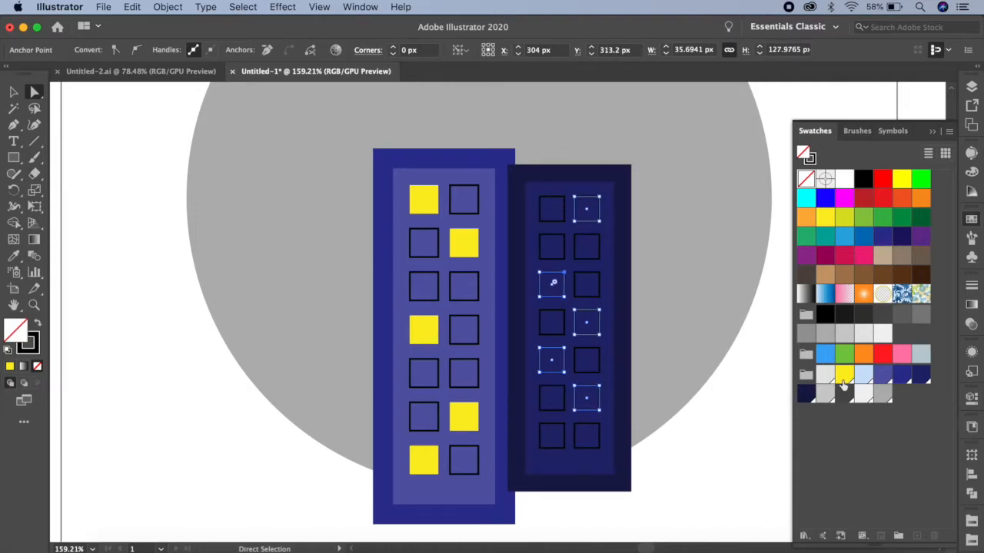
click(843, 376)
click(811, 160)
click(805, 179)
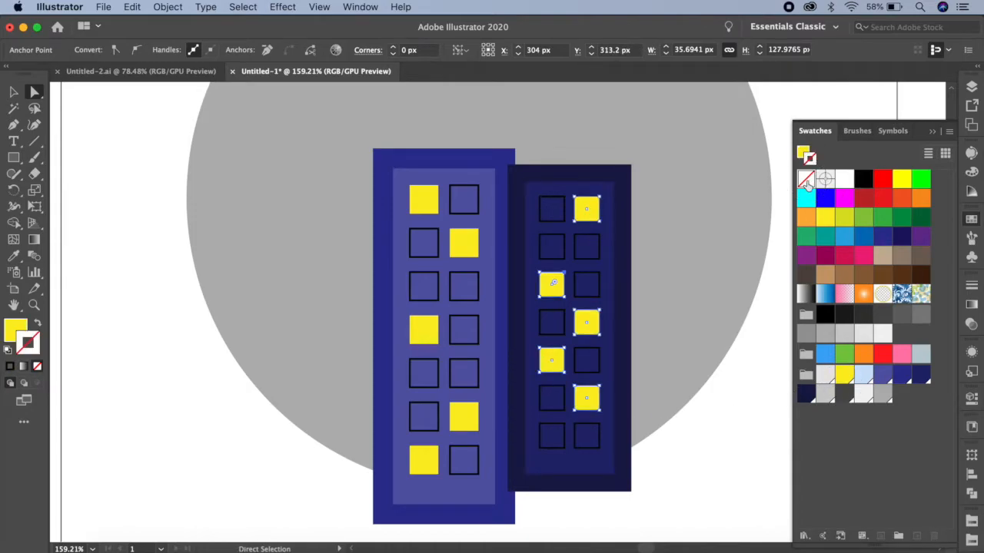
click(617, 522)
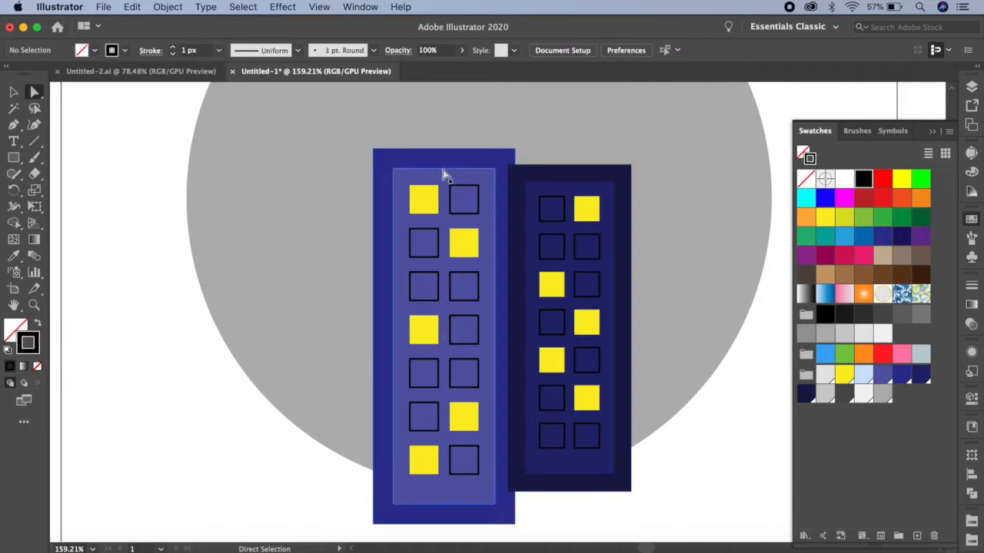
Select the nine remaining outlined windows of the left building, remove their strokes, and fill them with the palette's light blue.
click(465, 215)
shift+click(438, 229)
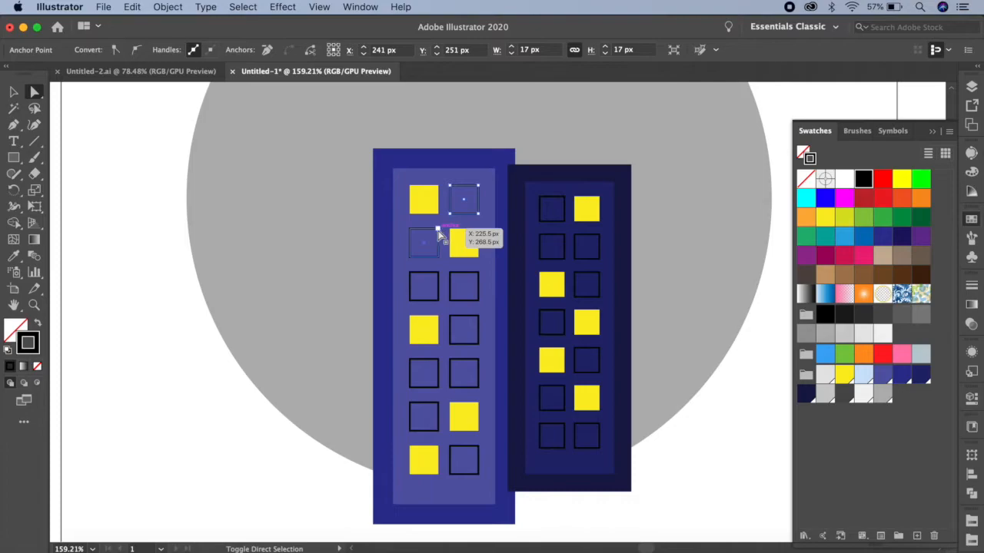
shift+click(457, 280)
shift+click(438, 286)
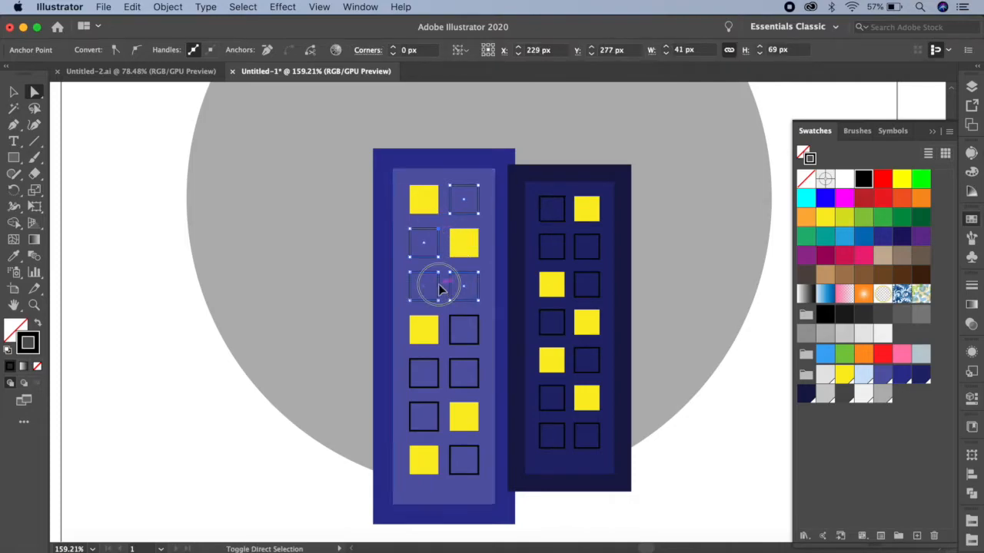
shift+click(453, 336)
shift+click(438, 372)
shift+click(452, 372)
shift+click(438, 410)
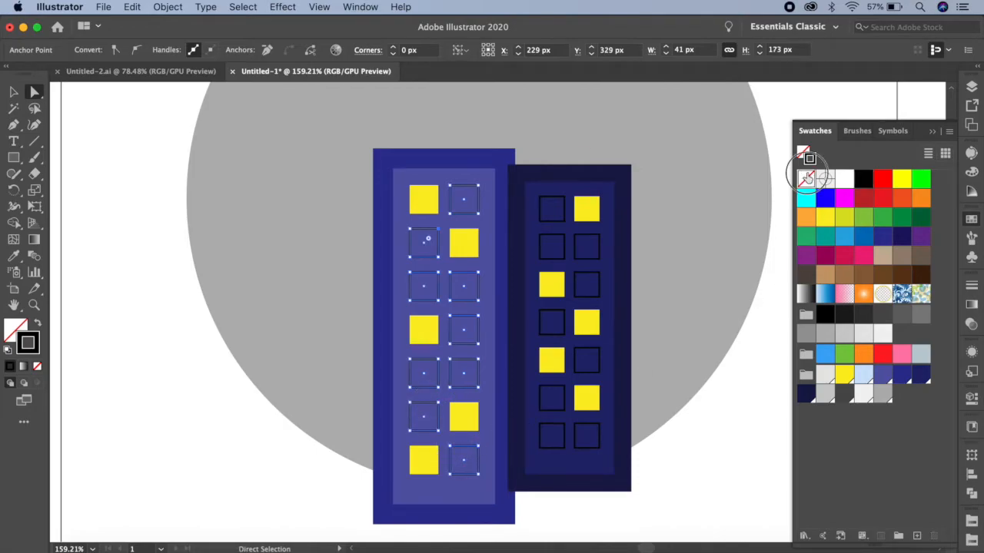
click(805, 178)
click(803, 152)
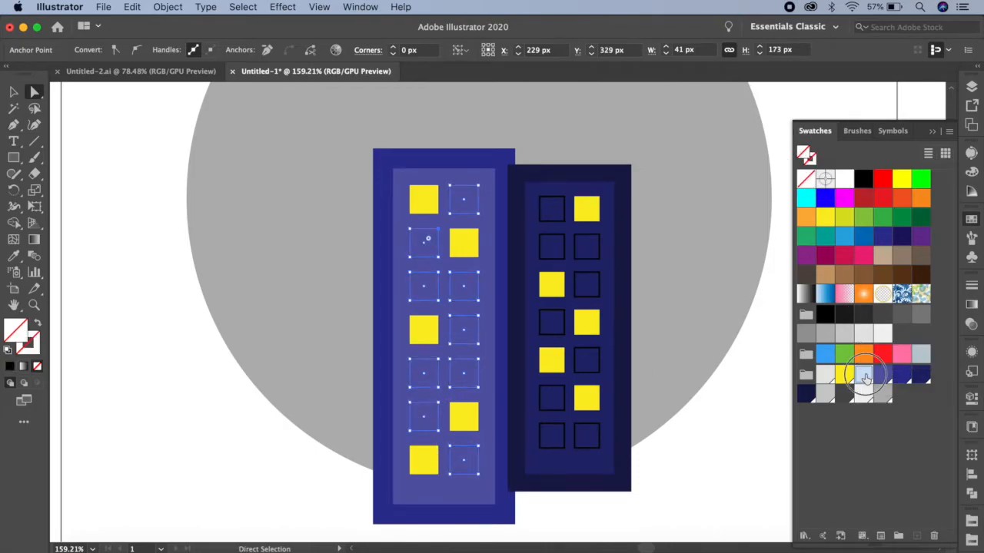
click(862, 374)
Fill the nine remaining outlined windows of the right building with the palette's light blue and remove their strokes.
click(552, 206)
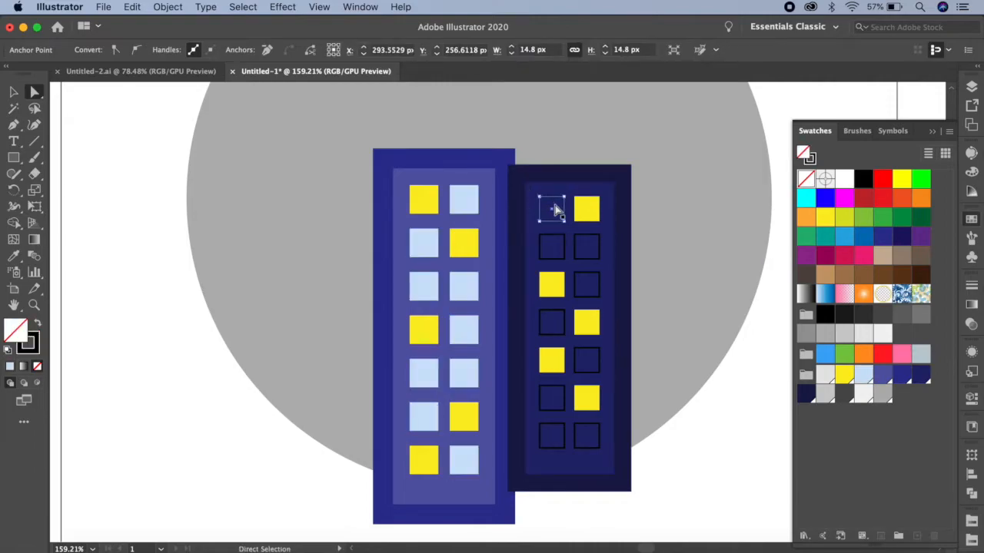
shift+click(555, 243)
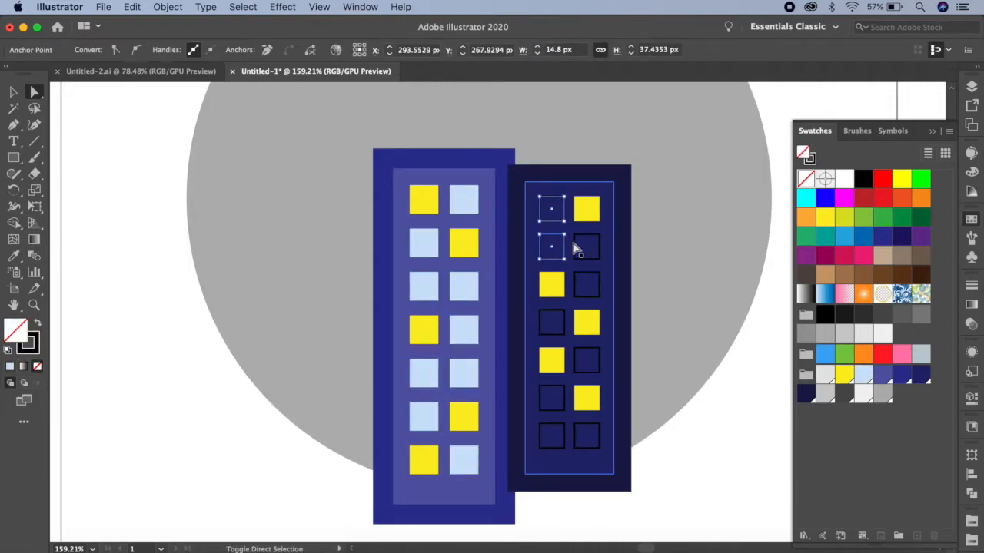
shift+click(575, 268)
shift+click(579, 286)
shift+click(563, 325)
shift+click(576, 368)
shift+click(564, 394)
shift+click(565, 437)
shift+click(581, 435)
click(862, 375)
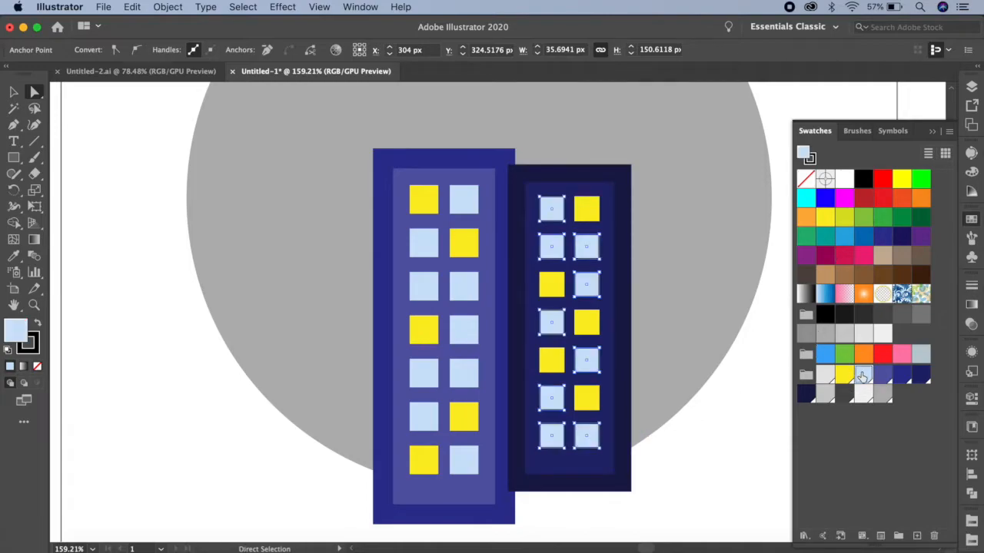
click(810, 157)
click(804, 179)
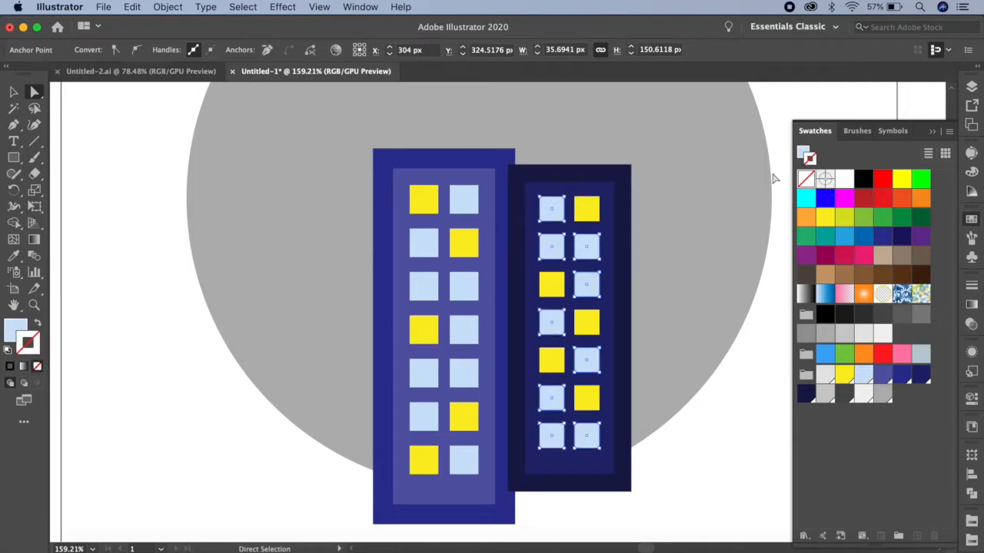
Send the whole right building group backward so the left building overlaps it.
click(13, 93)
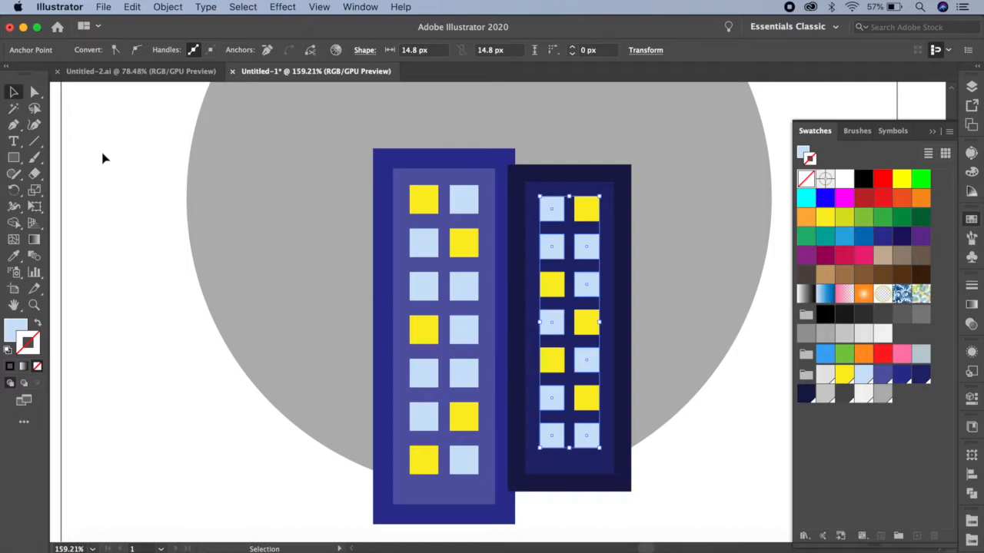
click(542, 173)
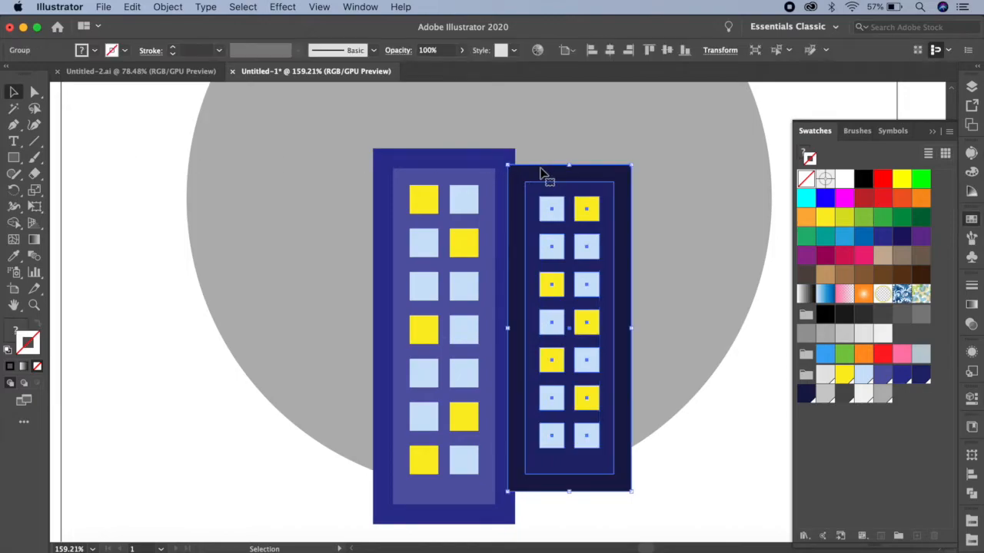
click(167, 7)
mouse_move(185, 36)
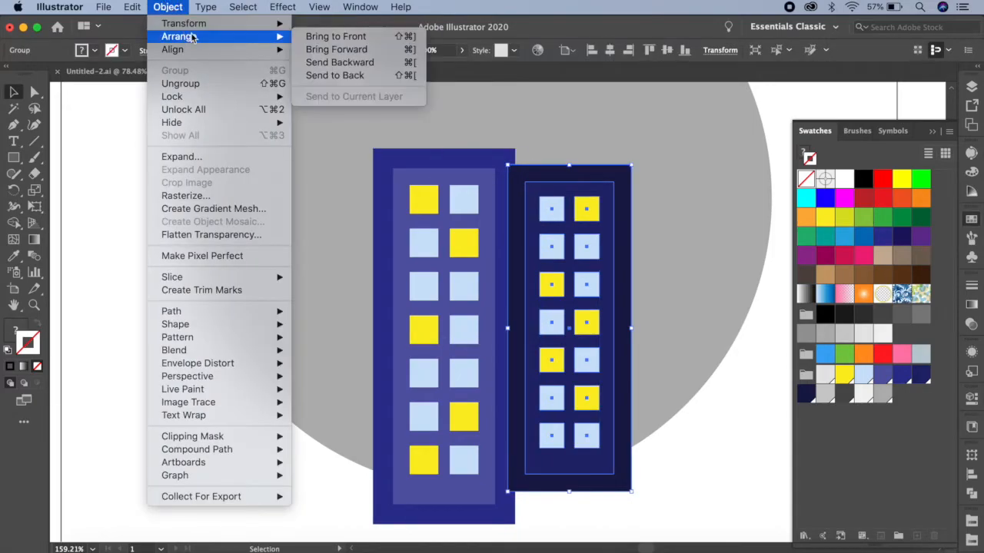
click(323, 61)
click(119, 283)
Create a 430 × 80 px rectangle across the grey circle and the two buildings.
scroll(479, 273, down, 3)
drag(519, 264, 542, 331)
scroll(542, 314, down, 2)
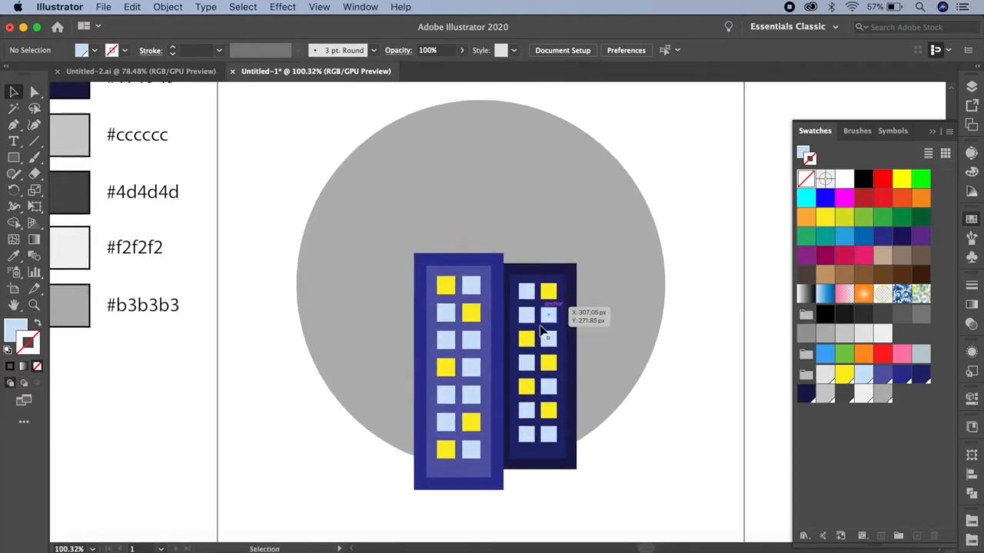
click(19, 160)
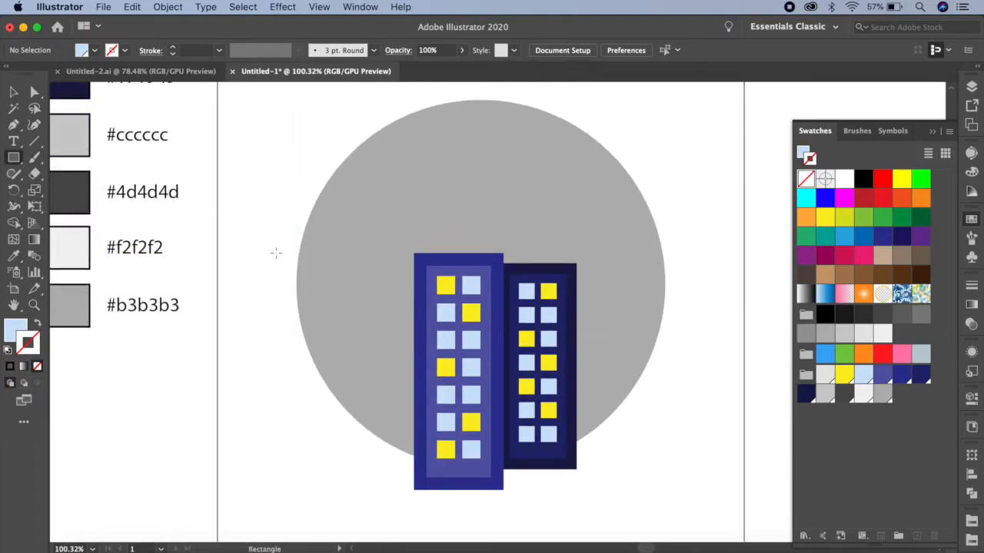
click(269, 288)
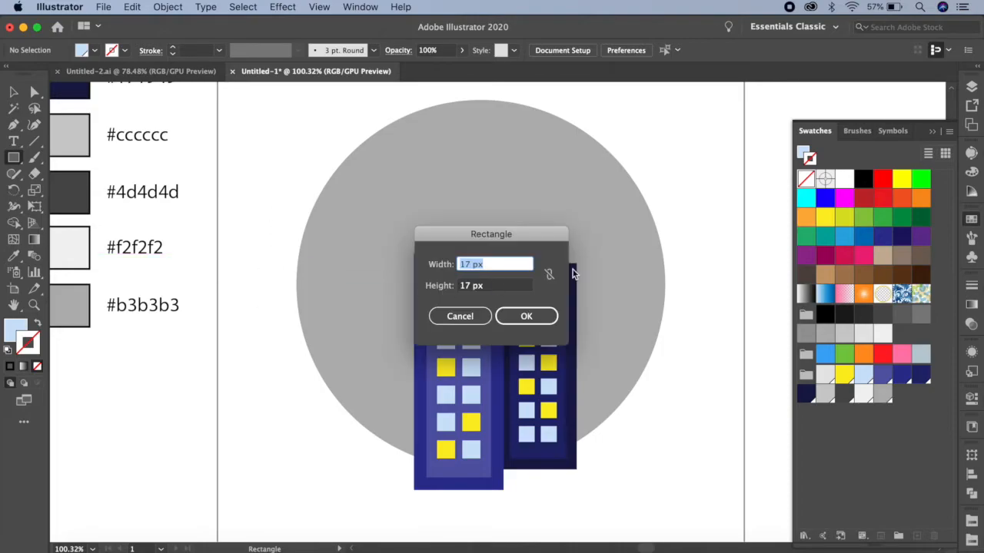
text(430)
key(Tab)
text(8)
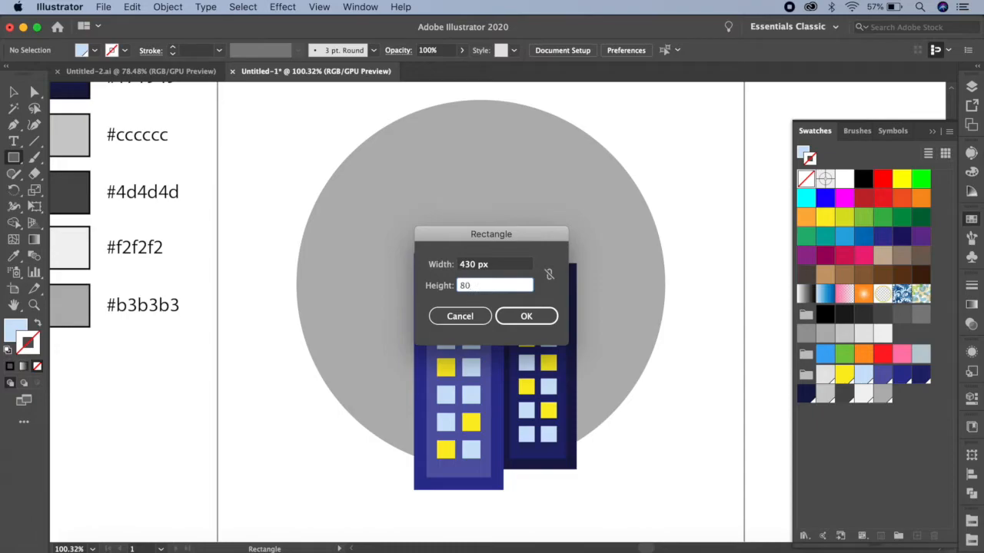
click(526, 315)
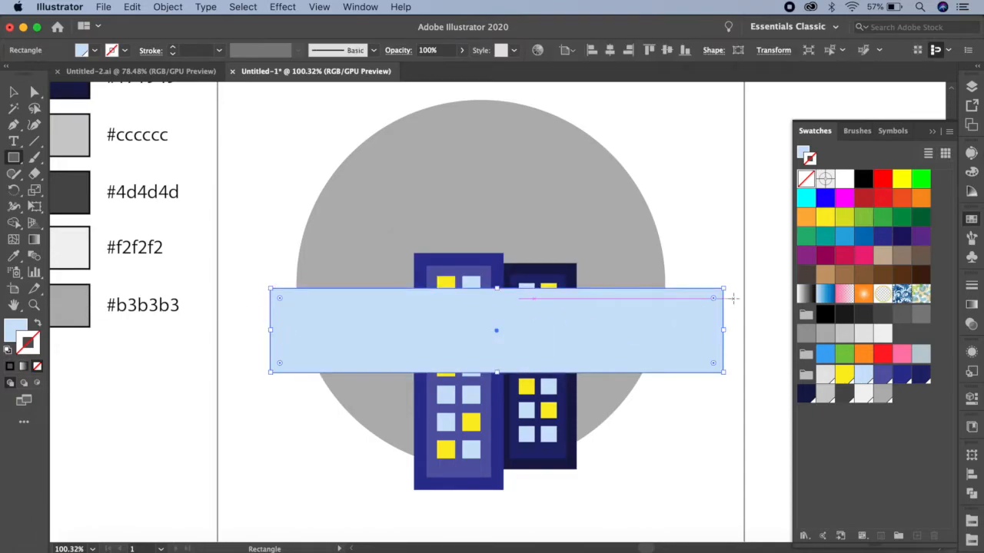
Fill the wide rectangle with the palette's dark grey #4d4d4d and rotate it counterclockwise into a road rising to the right.
click(804, 150)
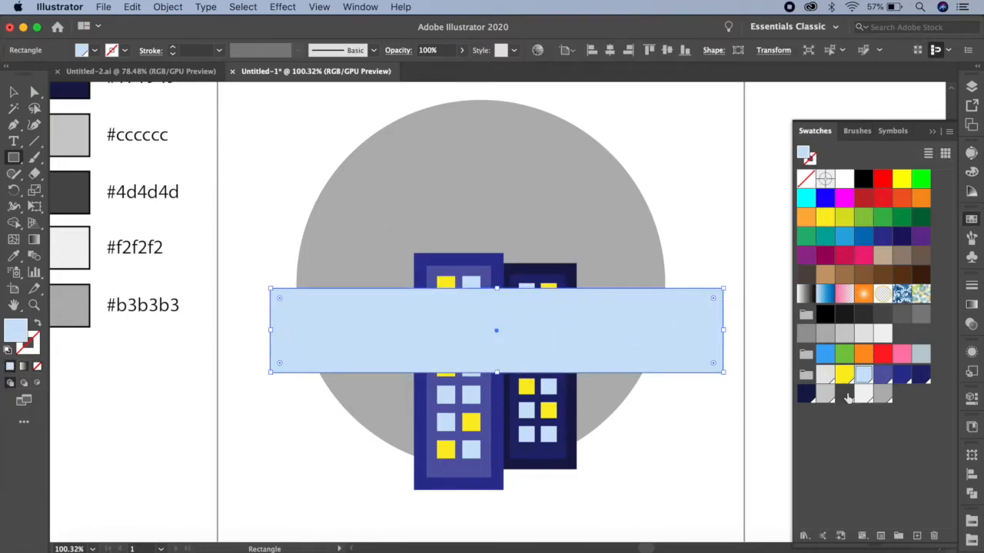
click(847, 395)
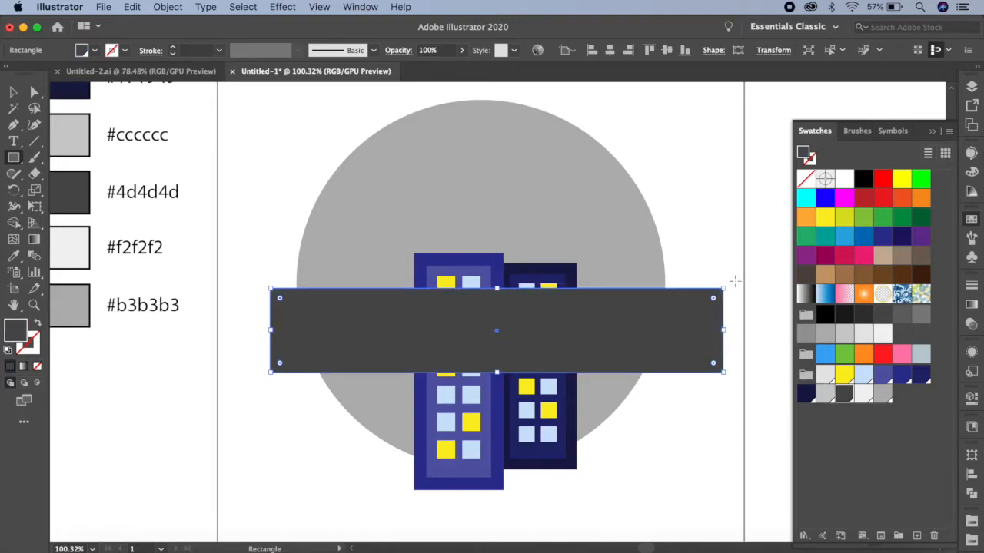
drag(728, 285, 720, 209)
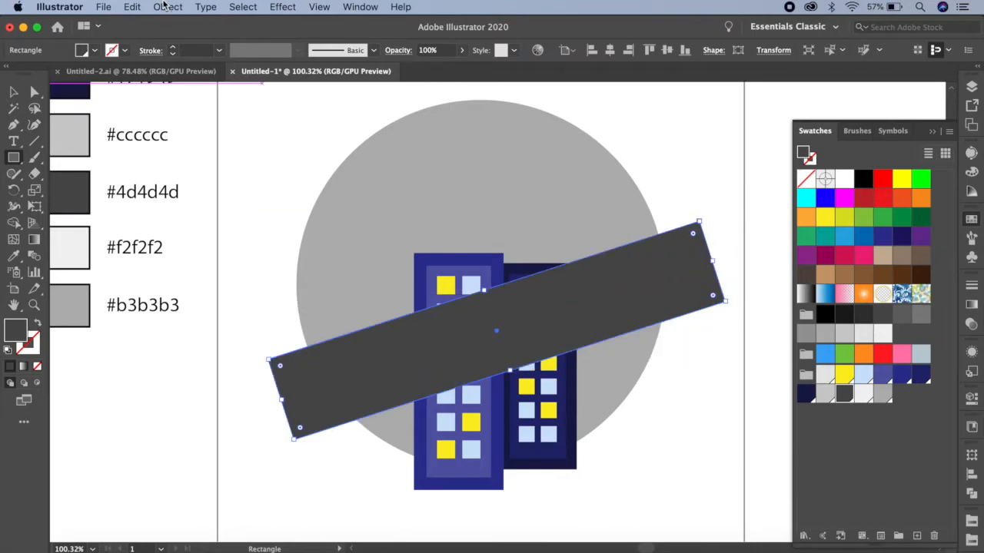
Send the dark grey road backward until it lies behind both buildings, then deselect it.
click(167, 7)
mouse_move(258, 41)
click(322, 63)
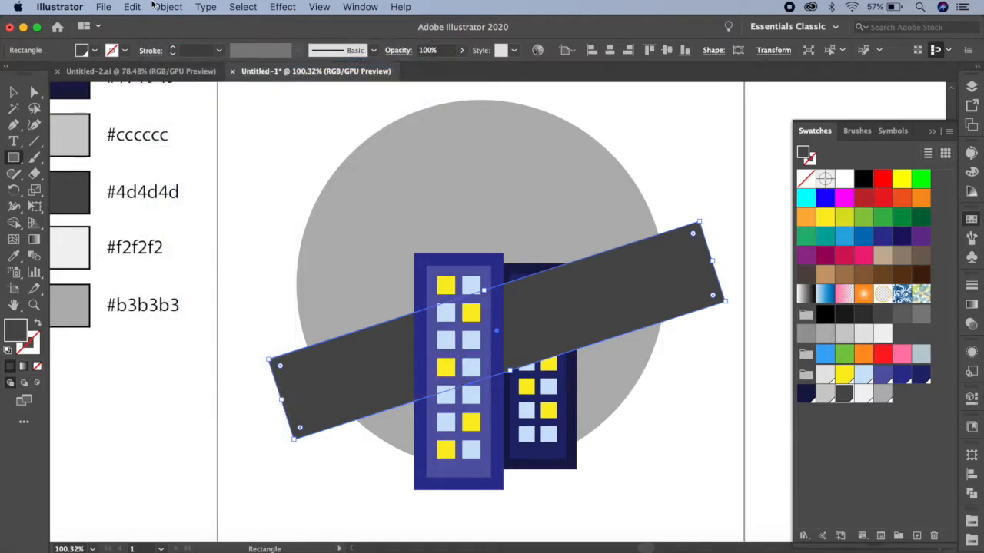
click(158, 7)
mouse_move(223, 35)
click(325, 64)
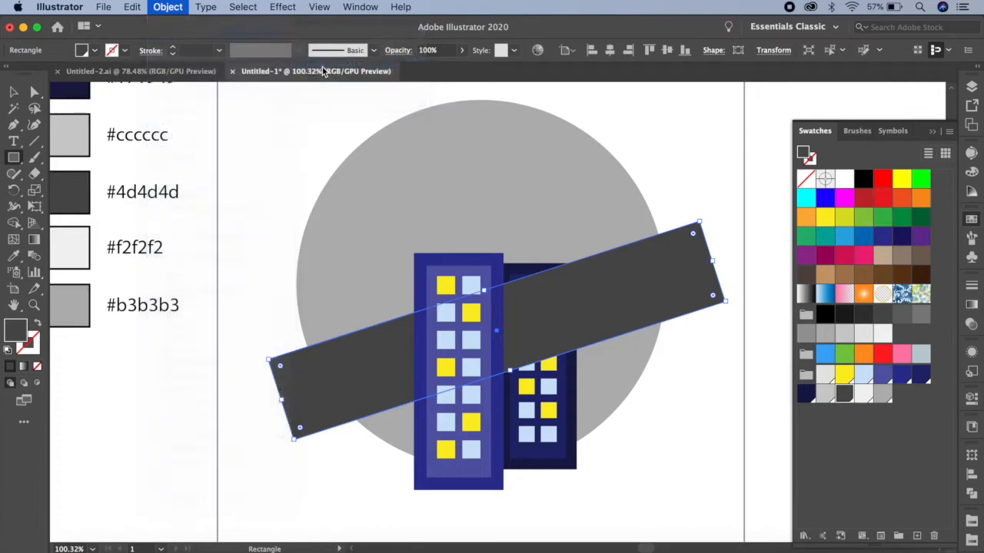
click(13, 91)
click(228, 165)
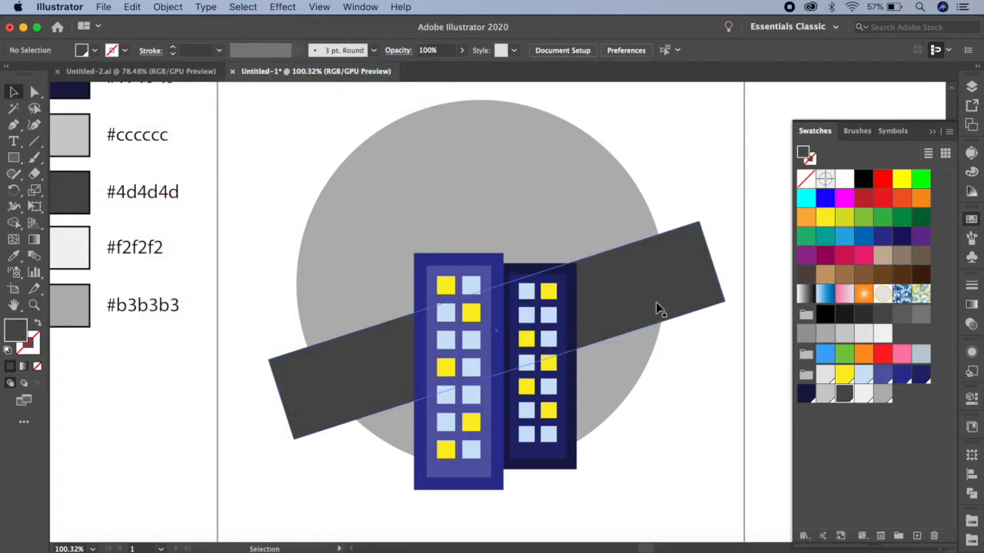
Move both buildings slightly up and to the left, and shift the road slightly down and to the right.
drag(430, 324, 427, 309)
drag(515, 354, 509, 347)
click(679, 415)
drag(645, 305, 646, 311)
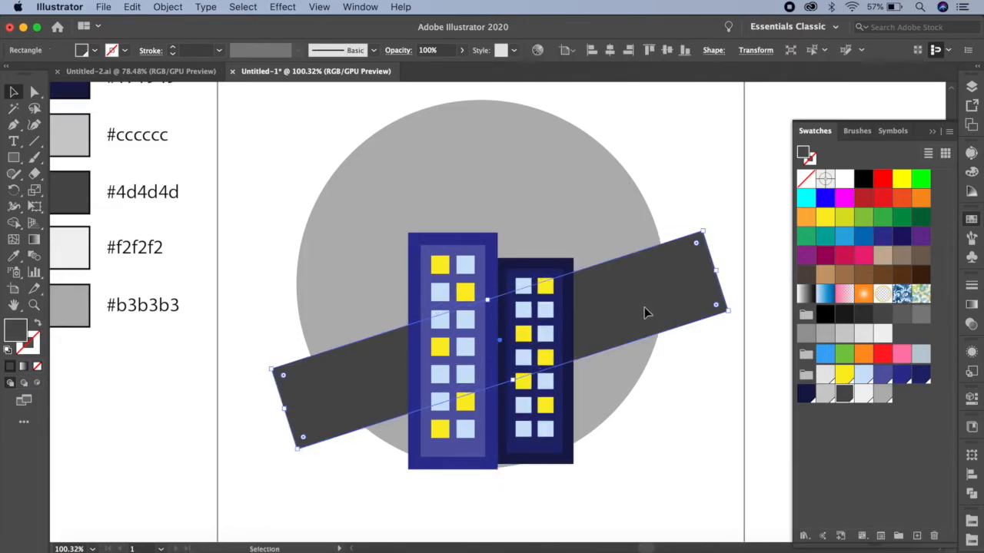
key(super+shift+bracketleft)
click(720, 196)
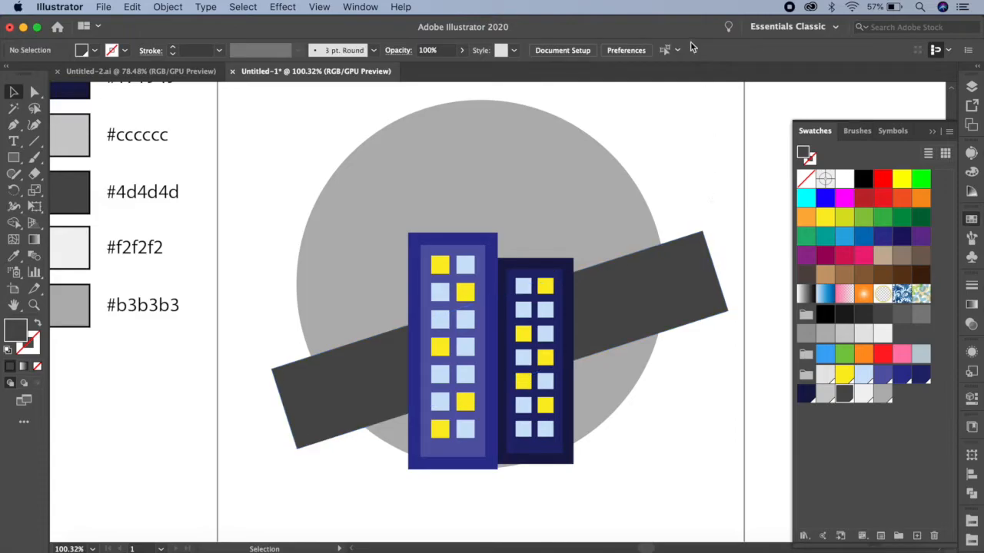
Create a small rectangle 40 px wide and about 20 px high beside the circle, filled with the palette's light grey #cccccc.
drag(14, 157, 81, 158)
click(264, 260)
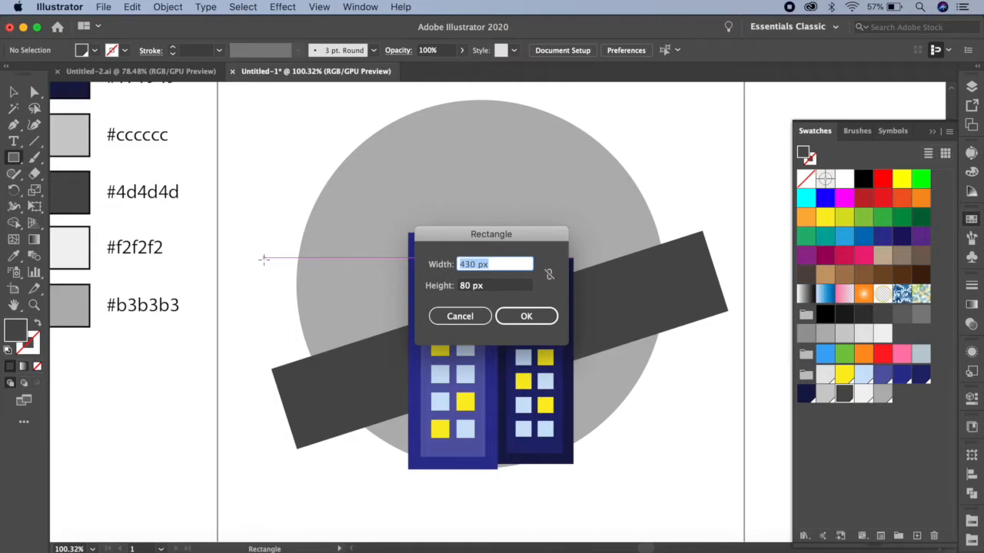
text(40)
key(Tab)
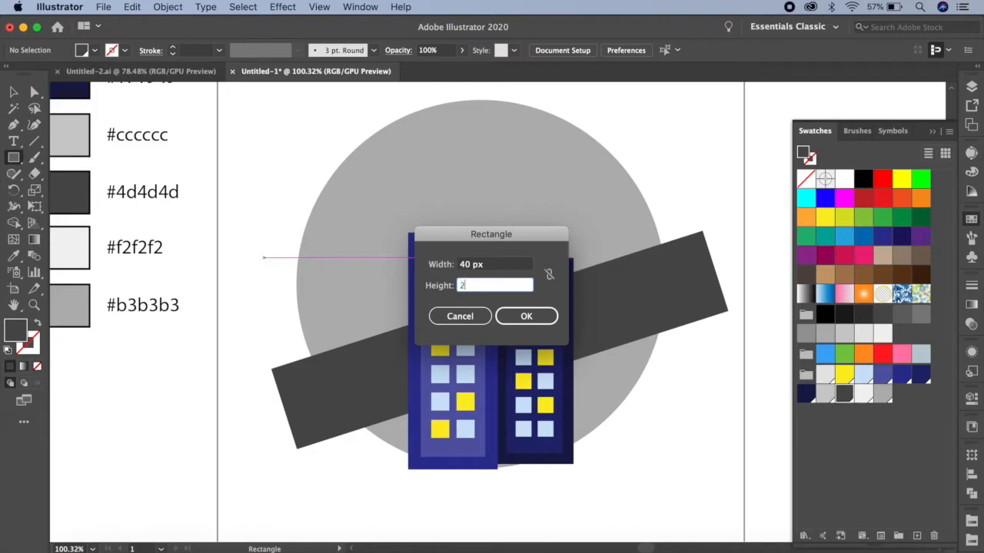
click(498, 328)
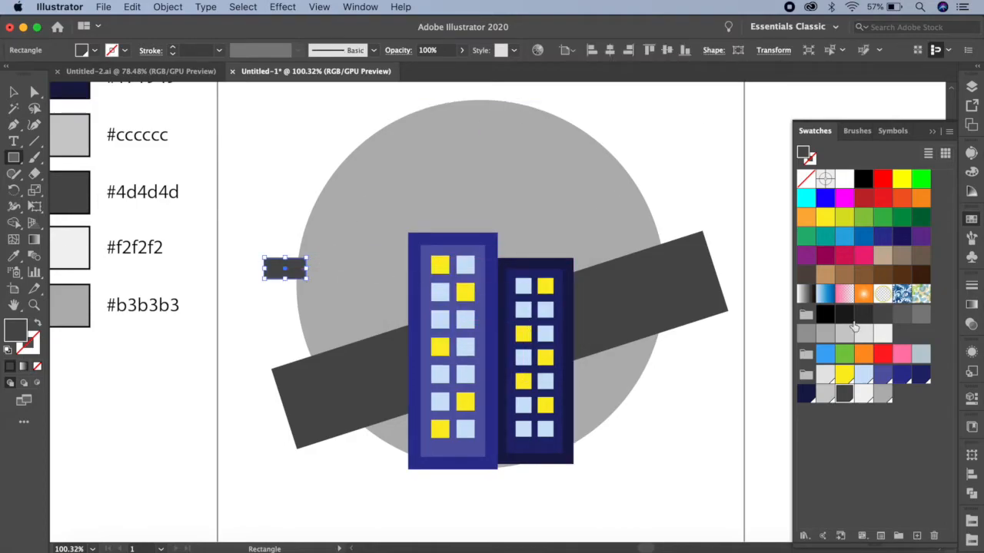
click(823, 396)
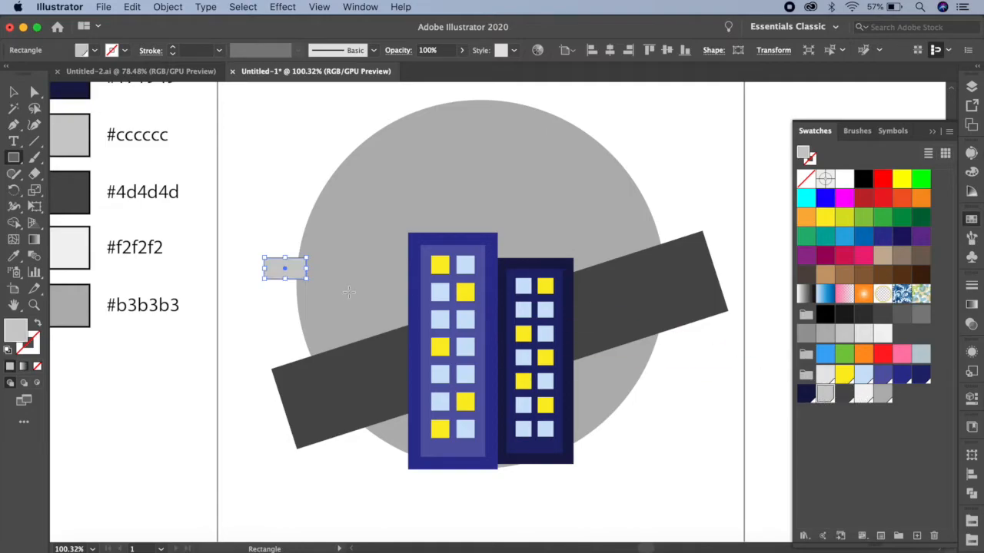
Flatten the light grey rectangle, rotate it to the road's slope, and place copies as three lane dashes along the road.
drag(284, 279, 284, 269)
key(v)
drag(292, 266, 678, 289)
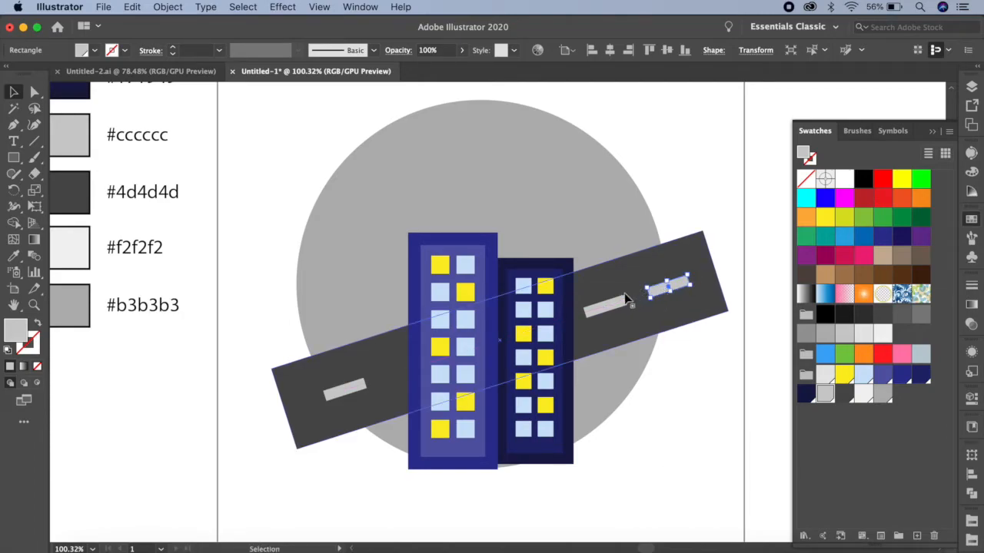
Select both buildings and shift them together about 10 px to the left.
click(494, 315)
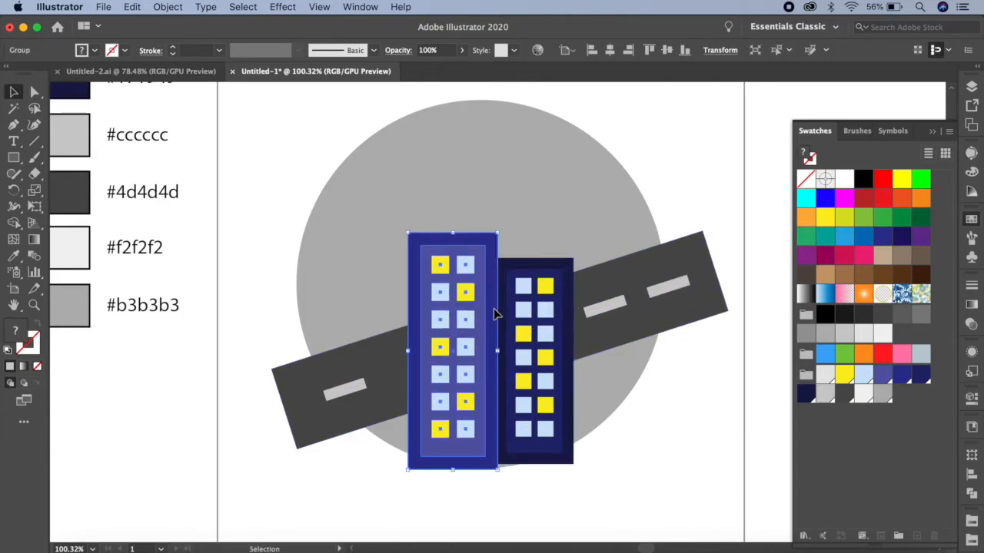
shift+click(525, 271)
key(shift+Left)
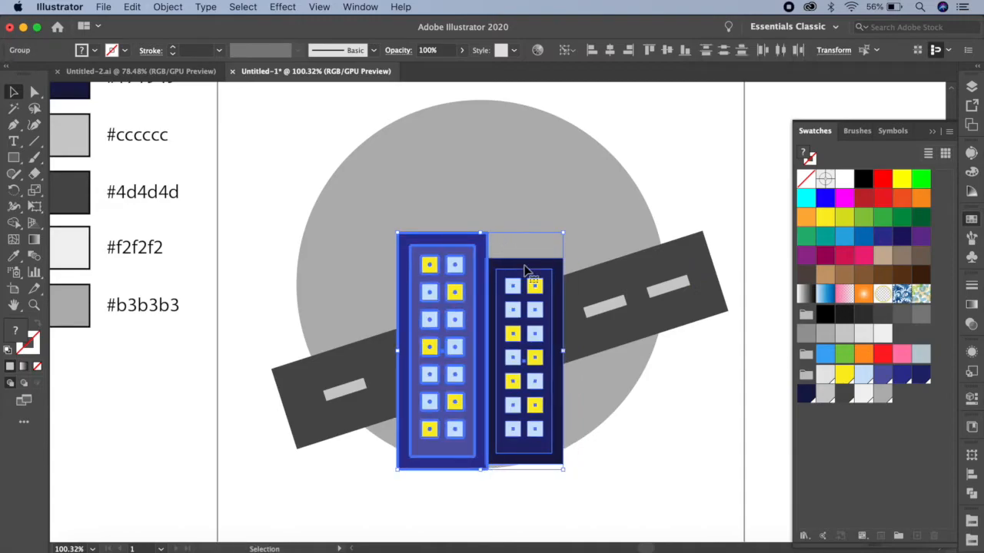
click(711, 346)
Move the lane dash nearest the right building slightly to the left along the road.
click(621, 308)
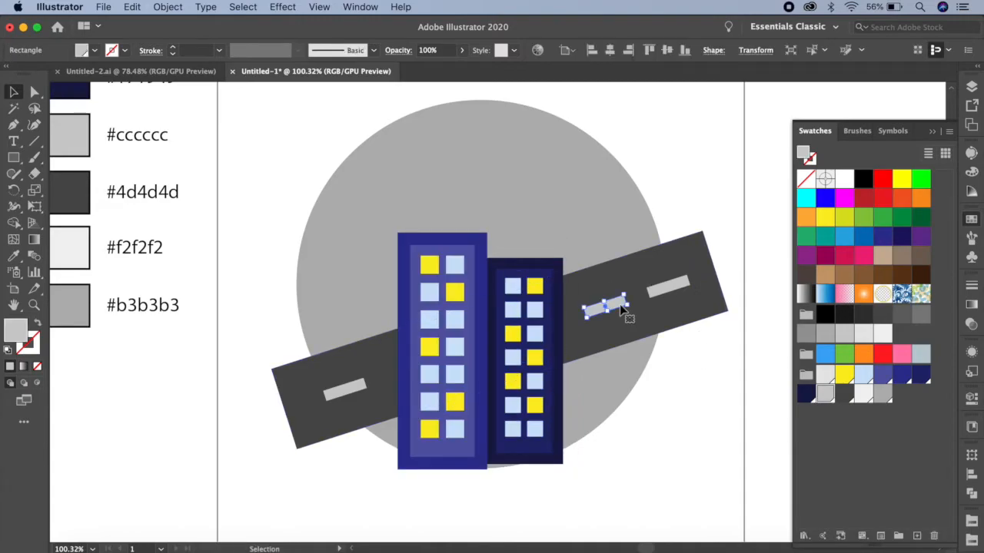
drag(619, 308, 615, 309)
click(685, 407)
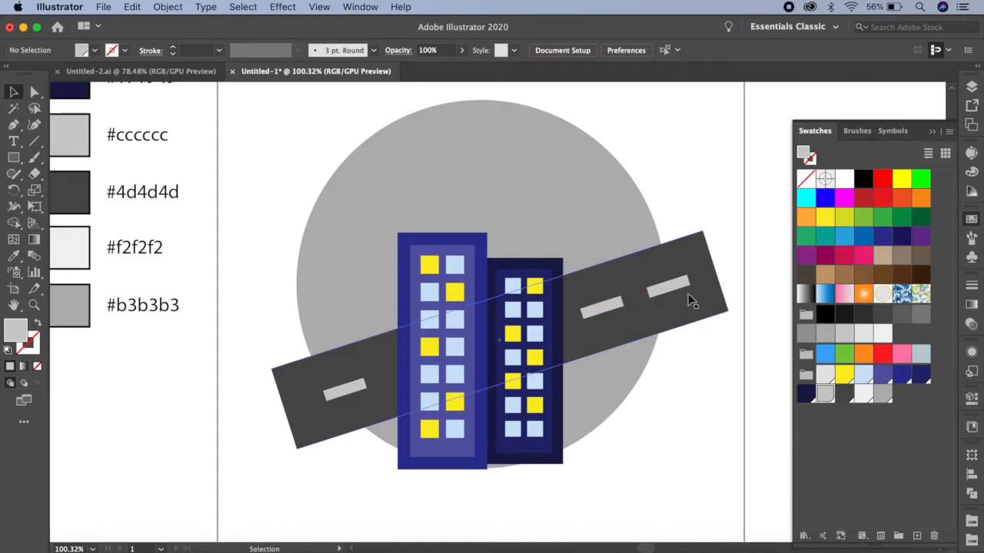
Draw a circle about 48 px in diameter at the grey circle's upper left, with no fill and a 1 px black stroke.
click(14, 156)
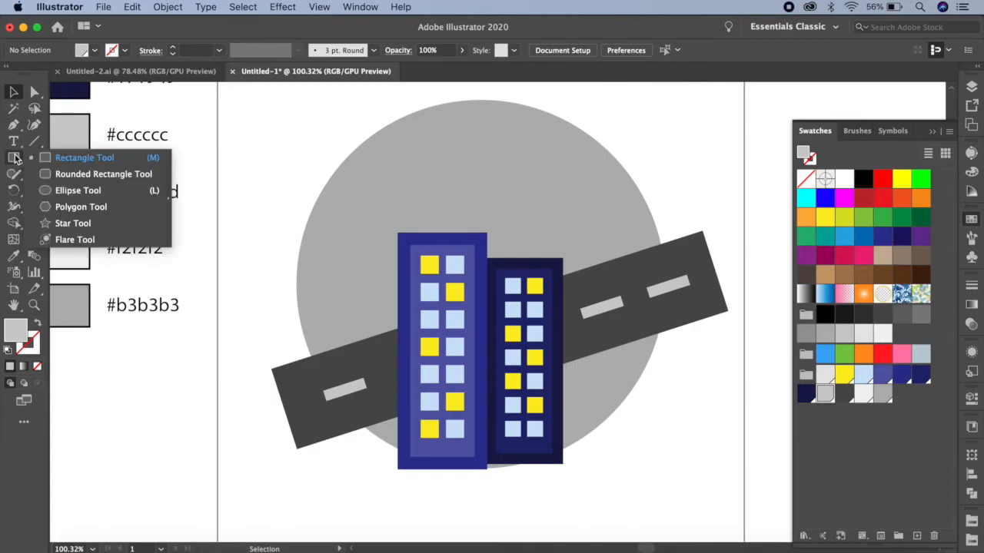
click(83, 190)
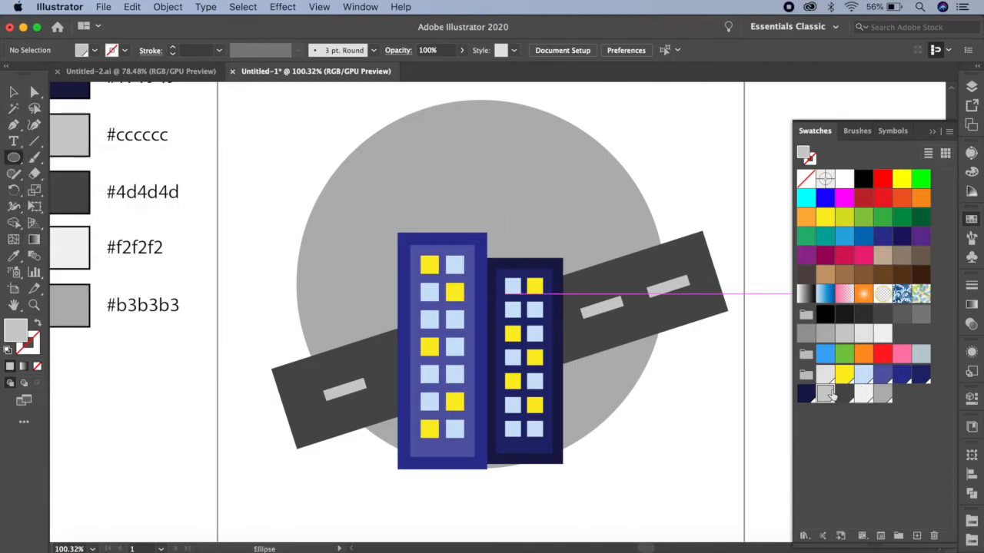
click(805, 179)
click(811, 161)
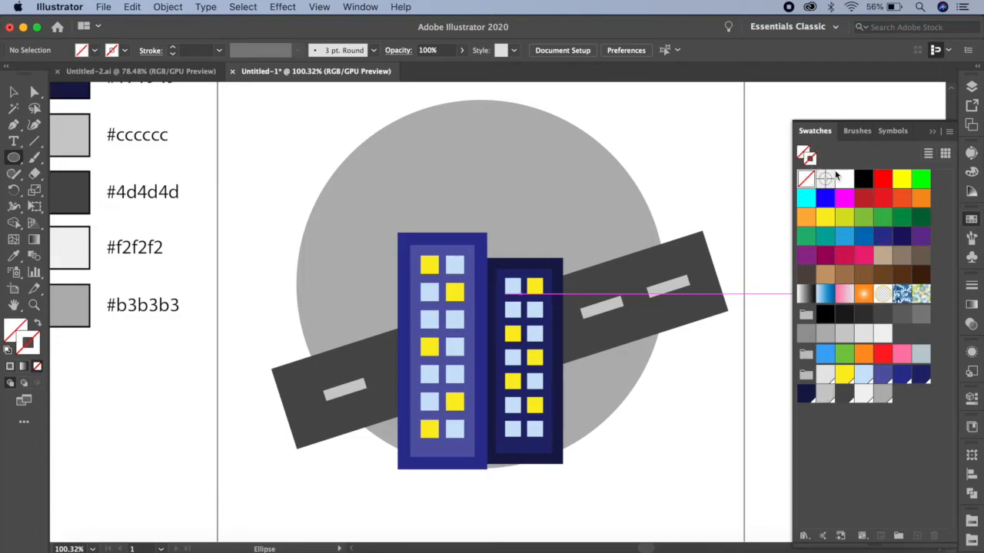
click(863, 179)
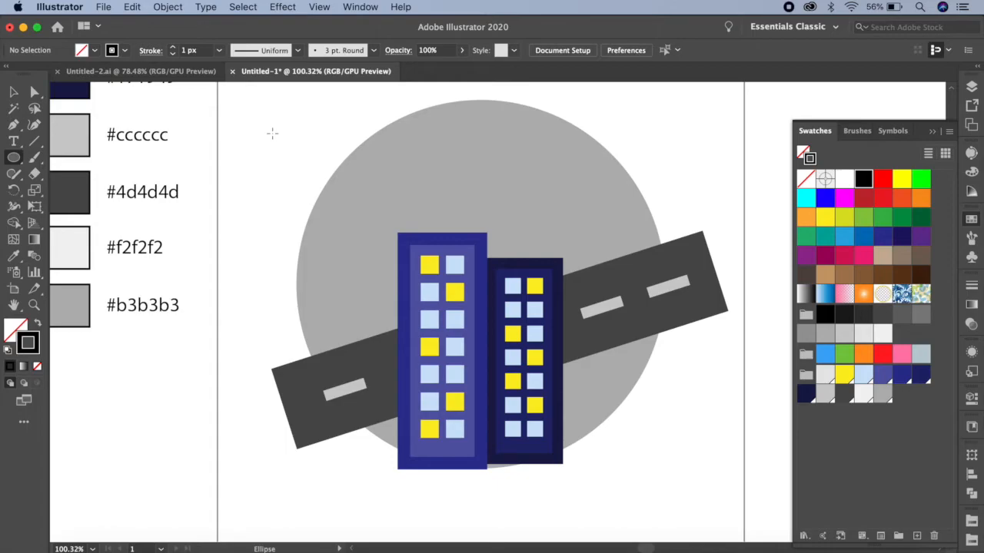
mouse_move(307, 163)
mouse_down()
mouse_move(351, 203)
mouse_move(321, 181)
mouse_move(332, 186)
mouse_up()
key(v)
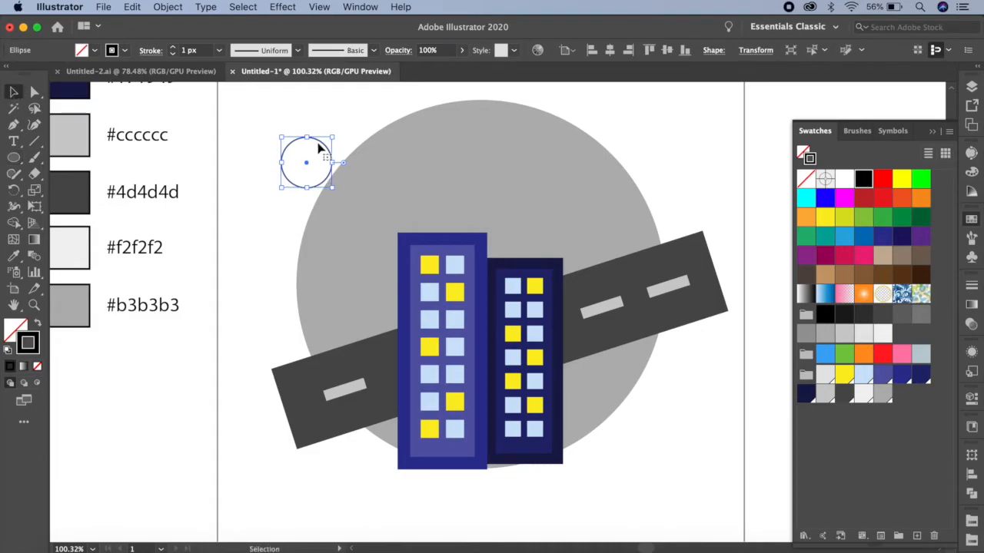
Duplicate the outlined circle slightly down and to the right, and subtract the front copy from the original to form a crescent.
drag(326, 151, 337, 160)
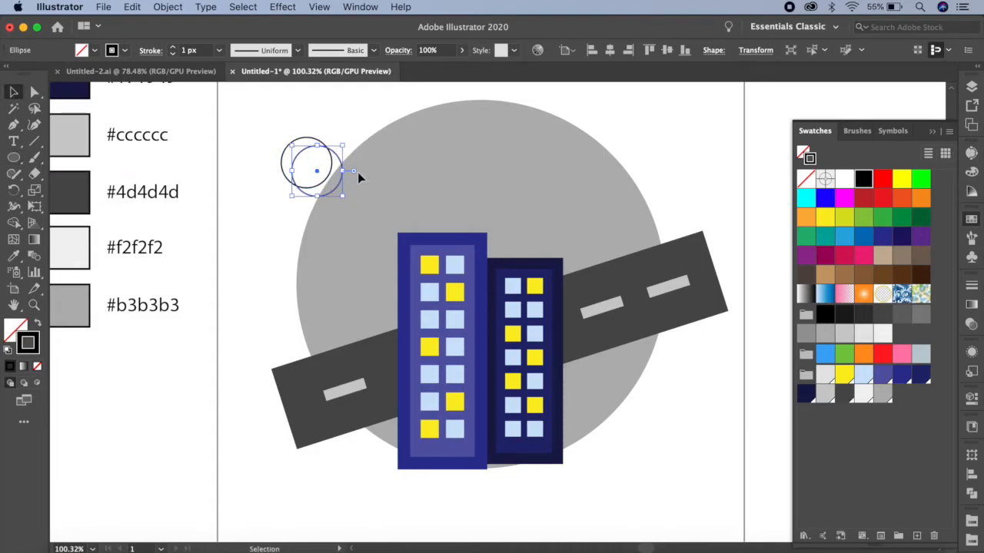
scroll(386, 182, up, 2)
scroll(386, 182, up, 2)
drag(285, 133, 361, 211)
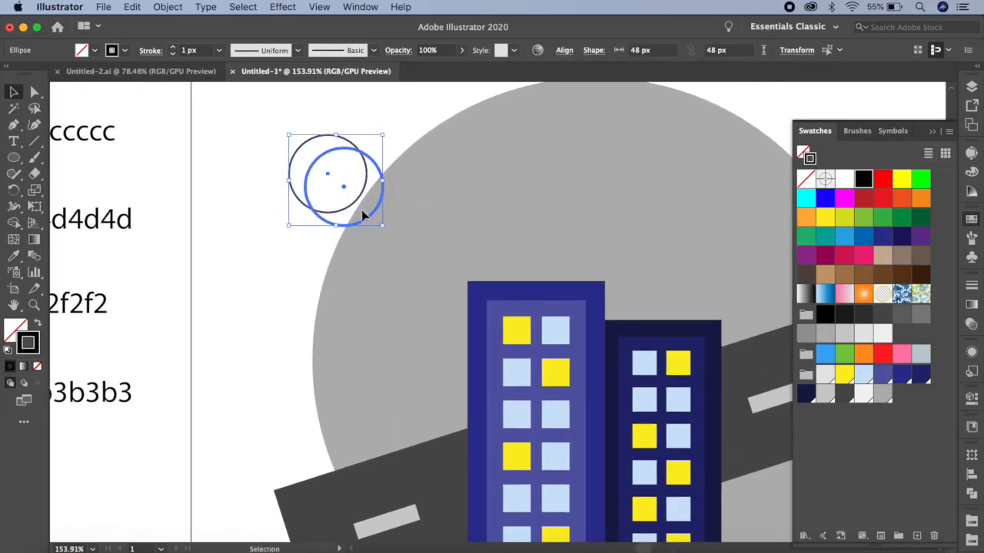
click(972, 495)
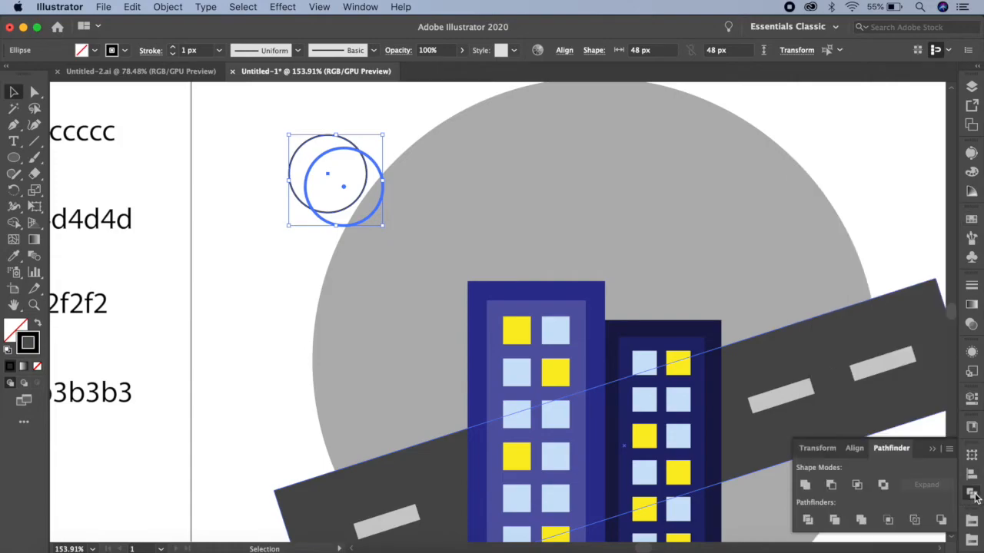
click(833, 485)
Rotate the crescent about half a turn so it bulges to the lower right, and give its stroke round caps and corners.
drag(362, 127, 292, 209)
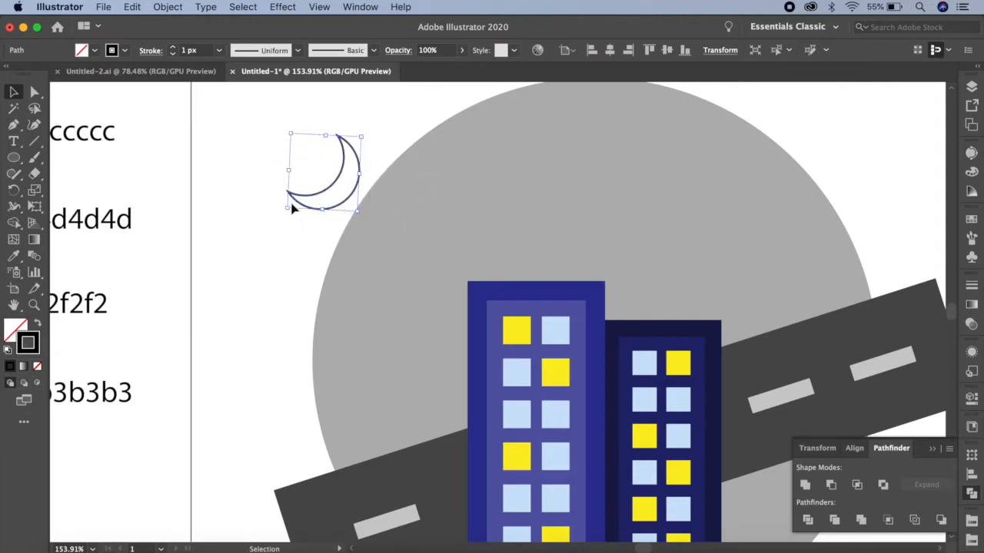
click(971, 286)
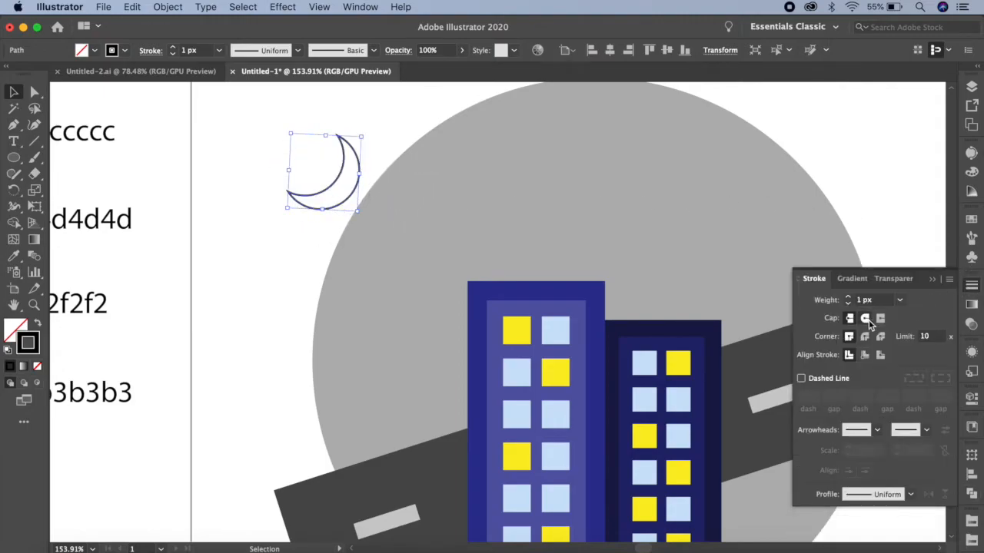
click(866, 319)
click(864, 337)
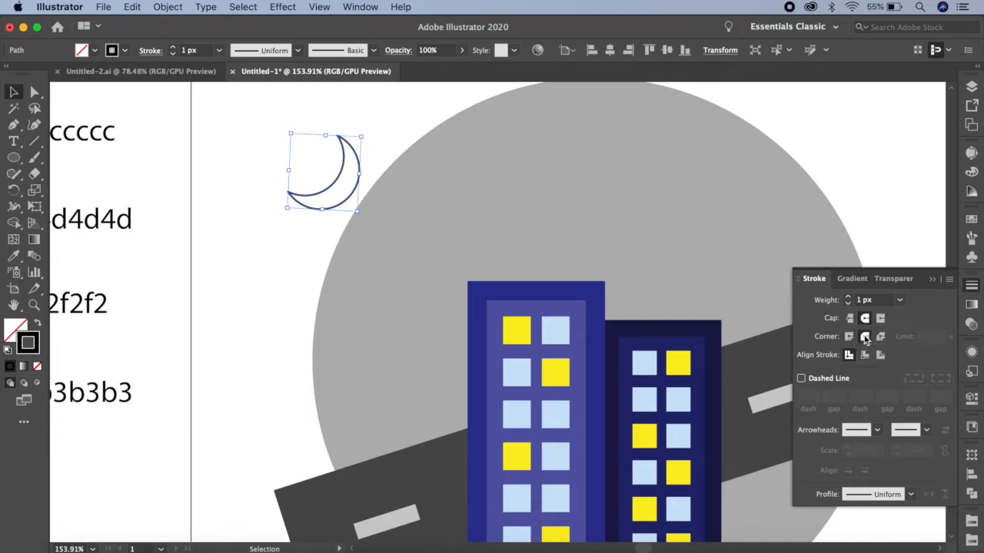
click(936, 280)
Move the crescent into the upper left of the grey circle, remove its stroke and fill it with the #f2f2f2 swatch.
drag(358, 168, 517, 171)
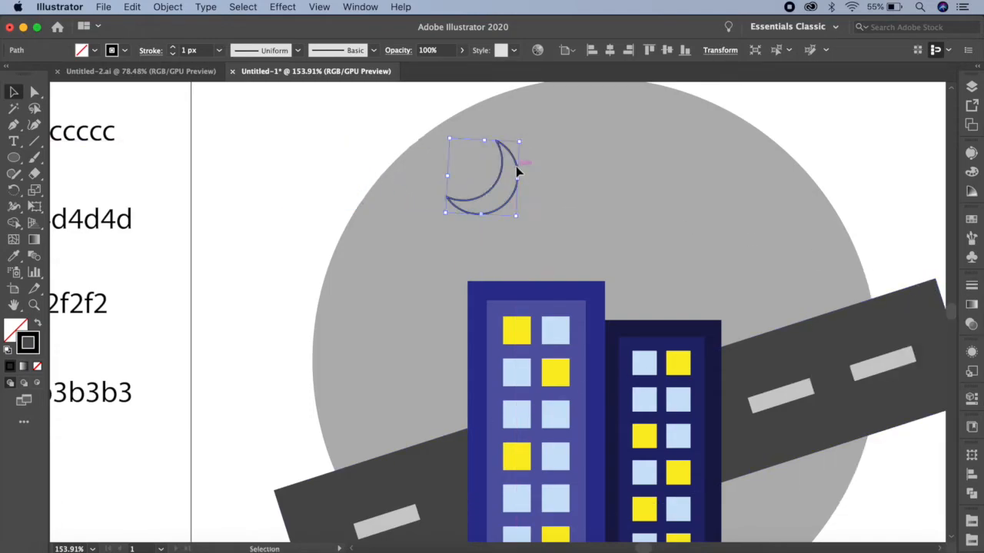
click(973, 221)
click(804, 178)
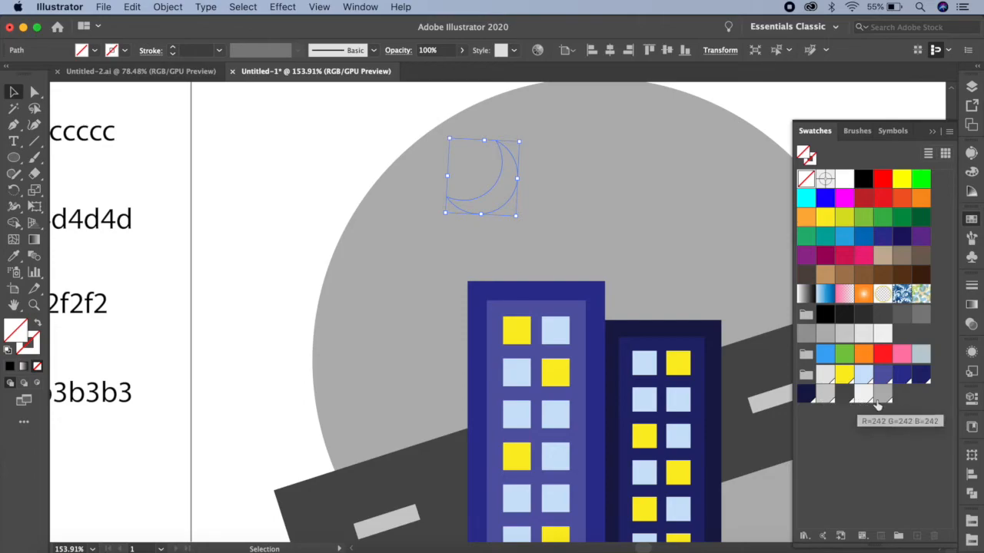
click(863, 396)
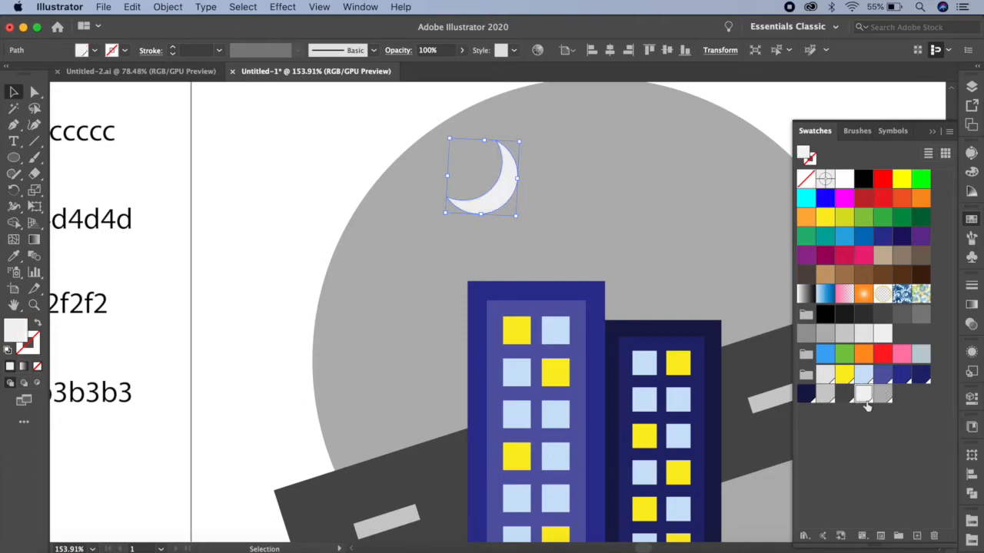
click(934, 133)
Create a 5-point star with Radius 1 of 2 px and Radius 2 of 4 px.
drag(13, 157, 93, 225)
click(285, 242)
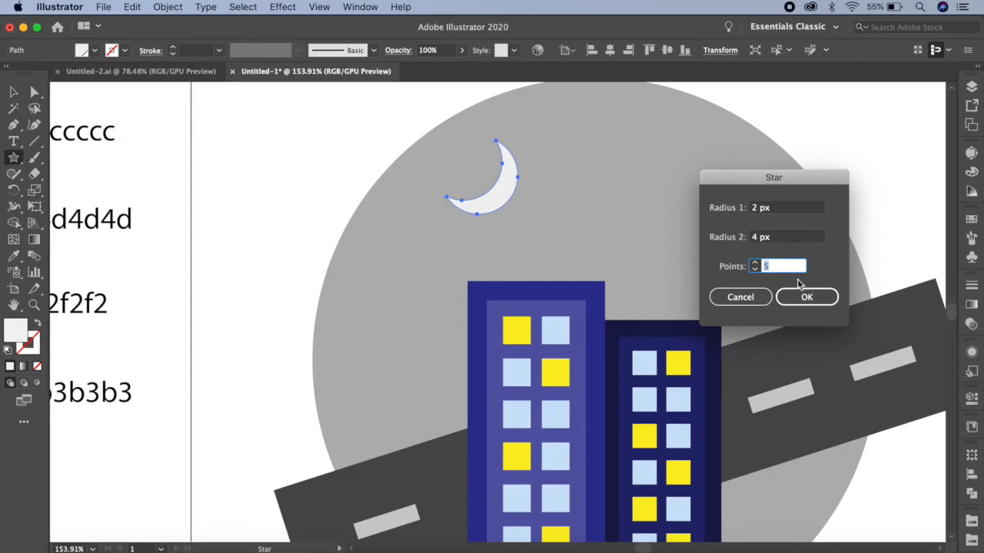
click(805, 296)
Place the star in the sky below the moon and scatter five copies at varied angles across the grey circle around the buildings.
click(14, 92)
drag(284, 245, 622, 136)
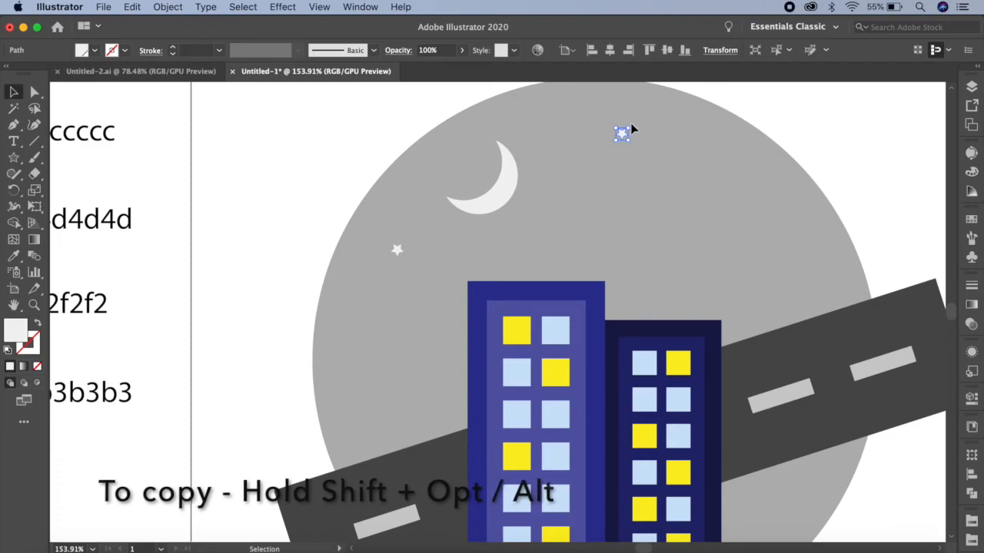
scroll(638, 132, up, 2)
scroll(641, 134, up, 2)
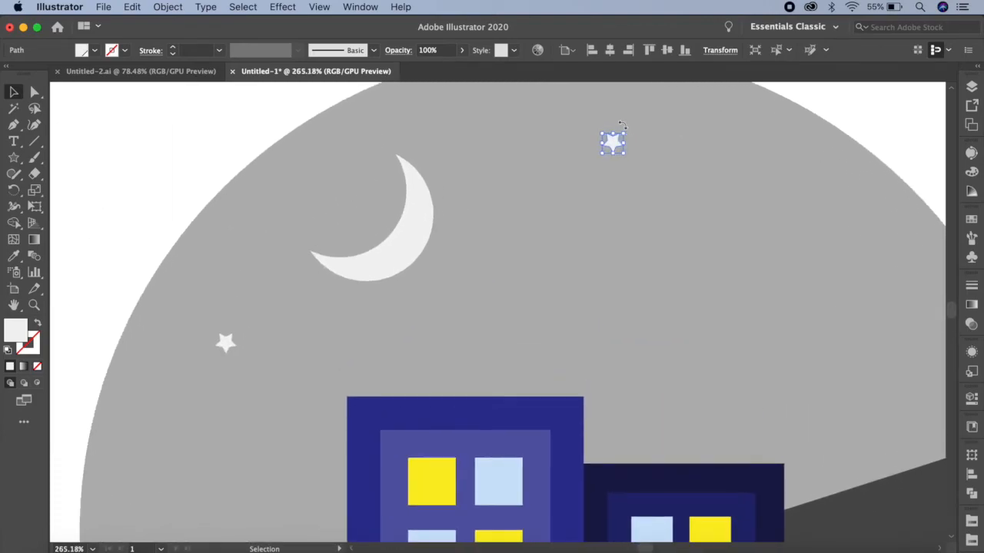
drag(624, 128, 195, 490)
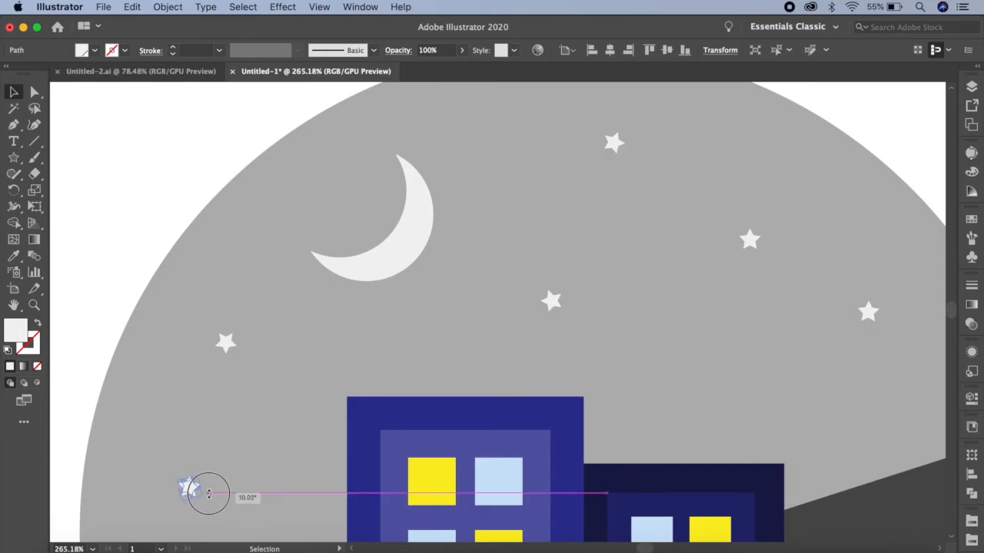
scroll(421, 401, down, 3)
scroll(419, 400, up, 1)
drag(419, 400, 328, 224)
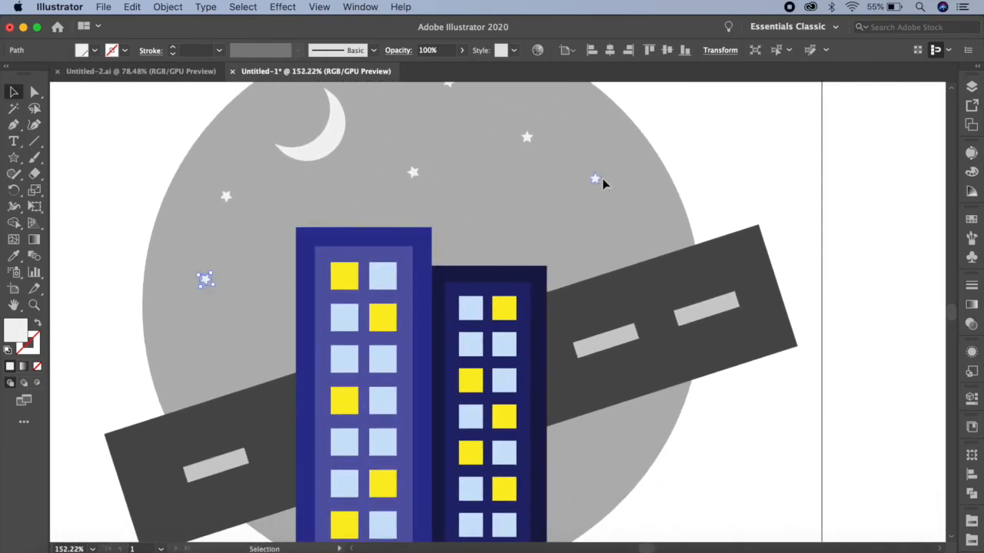
Unlock all objects and paste a copy of the large grey circle in place, in front of the artwork.
scroll(643, 305, down, 3)
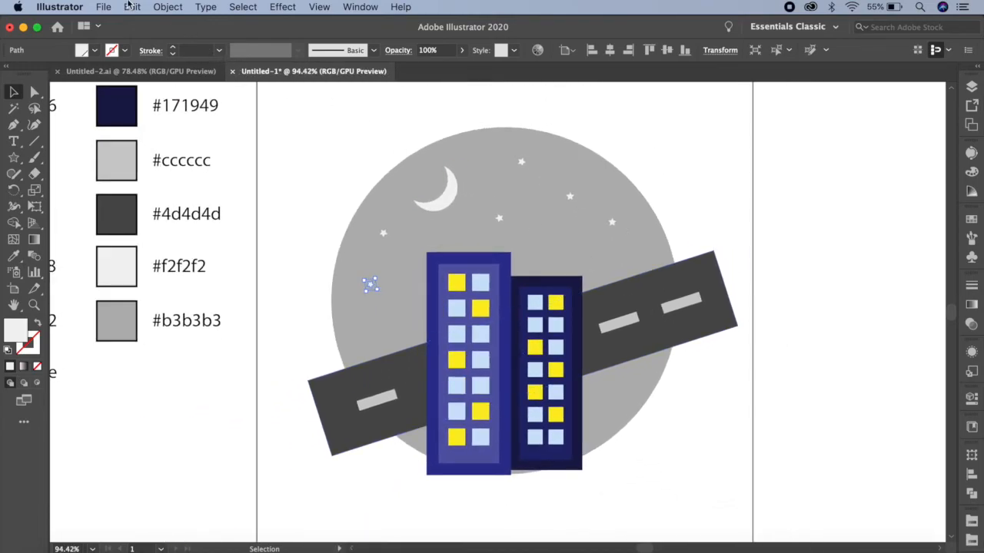
click(168, 6)
click(200, 110)
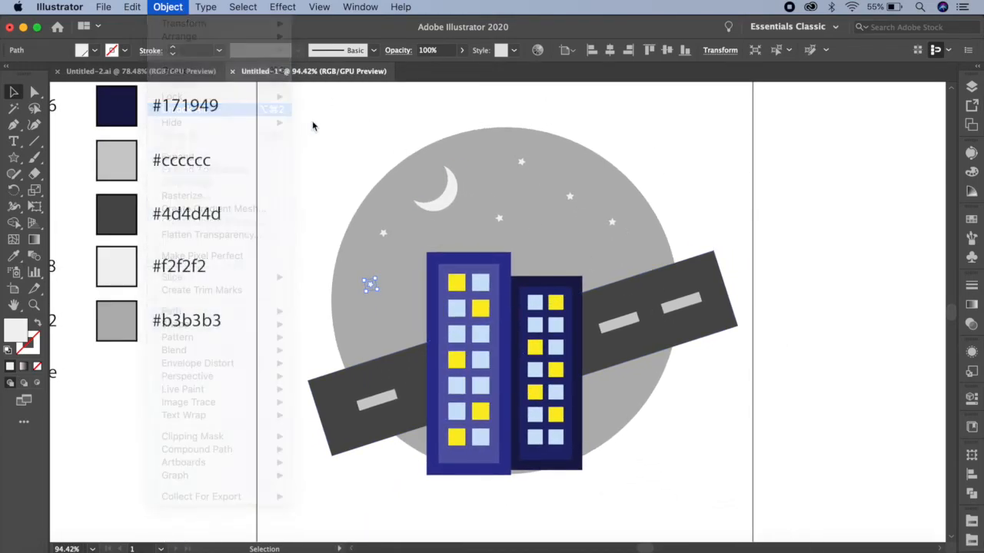
click(314, 120)
click(391, 189)
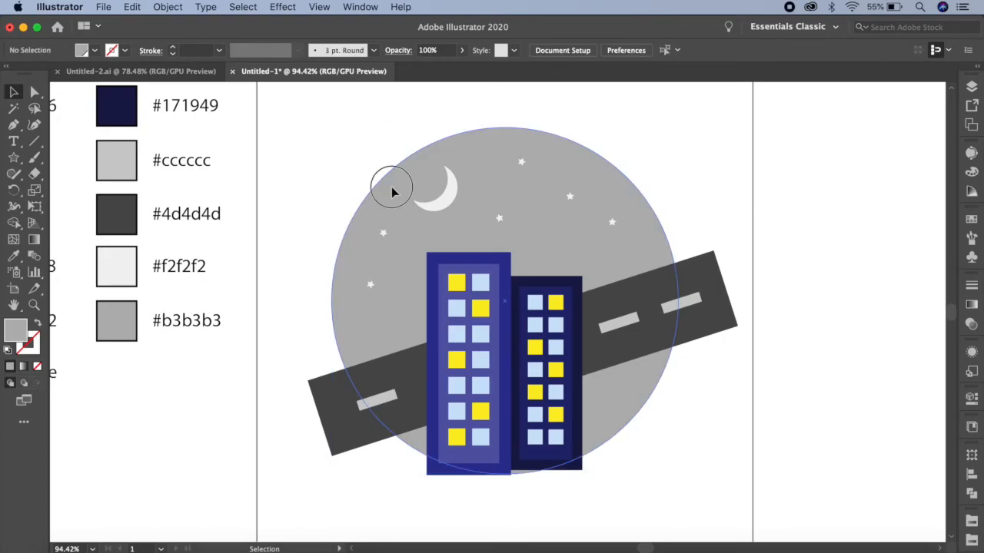
click(140, 8)
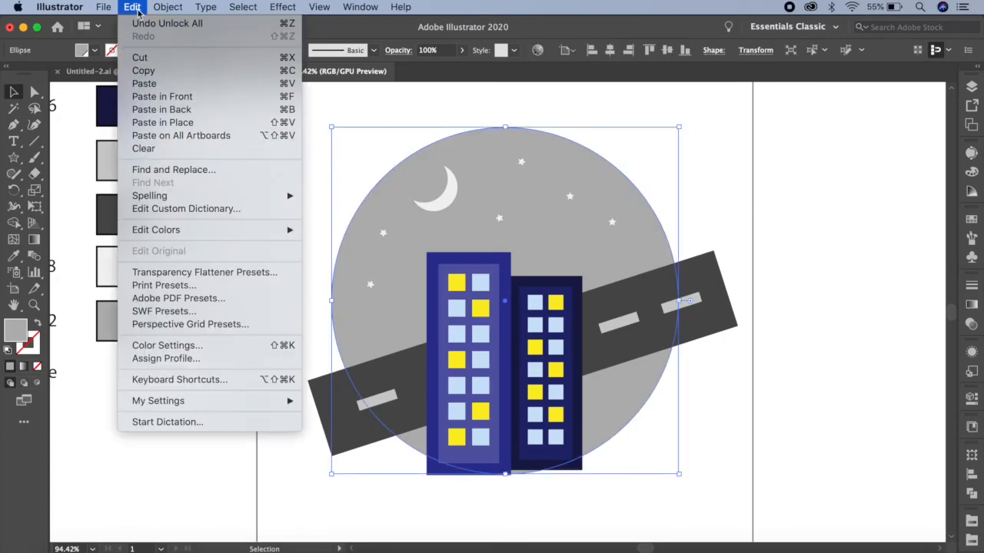
click(143, 68)
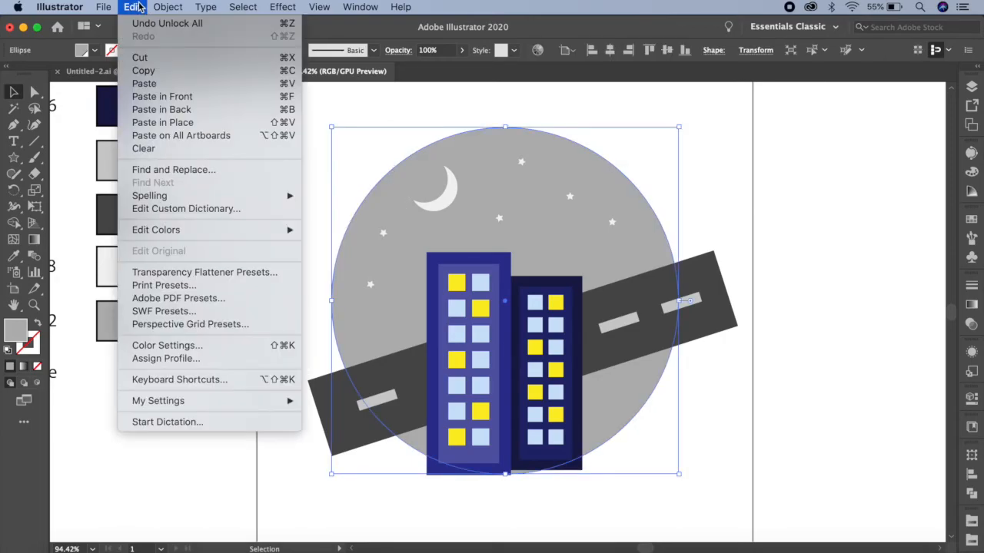
click(201, 124)
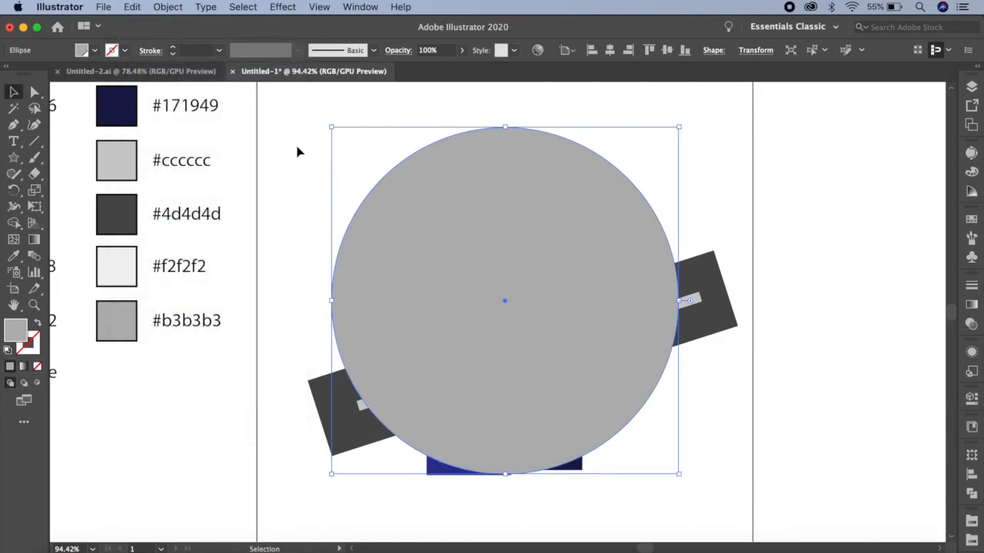
Select the whole illustration and make a clipping mask from the front circle, clearing the selection when done.
drag(311, 139, 726, 507)
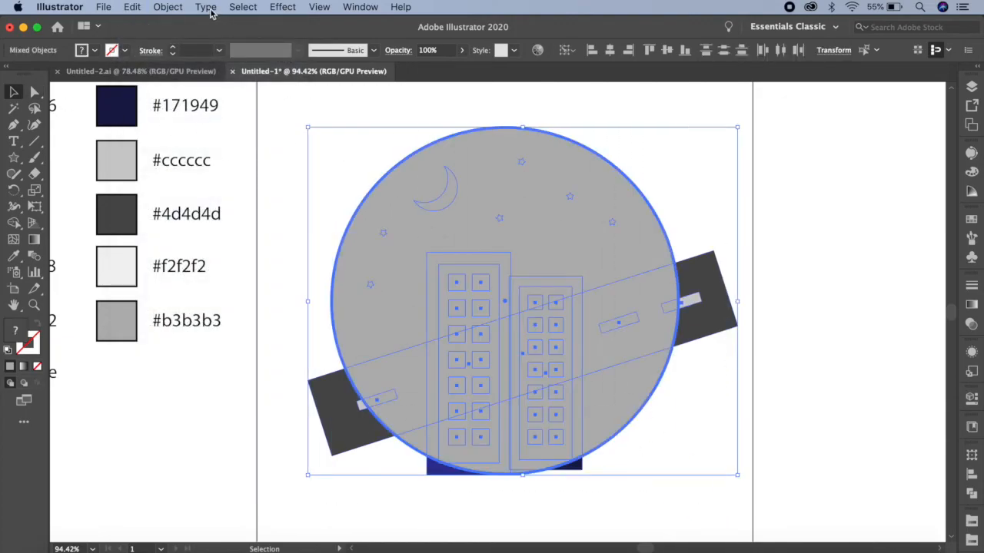
click(166, 8)
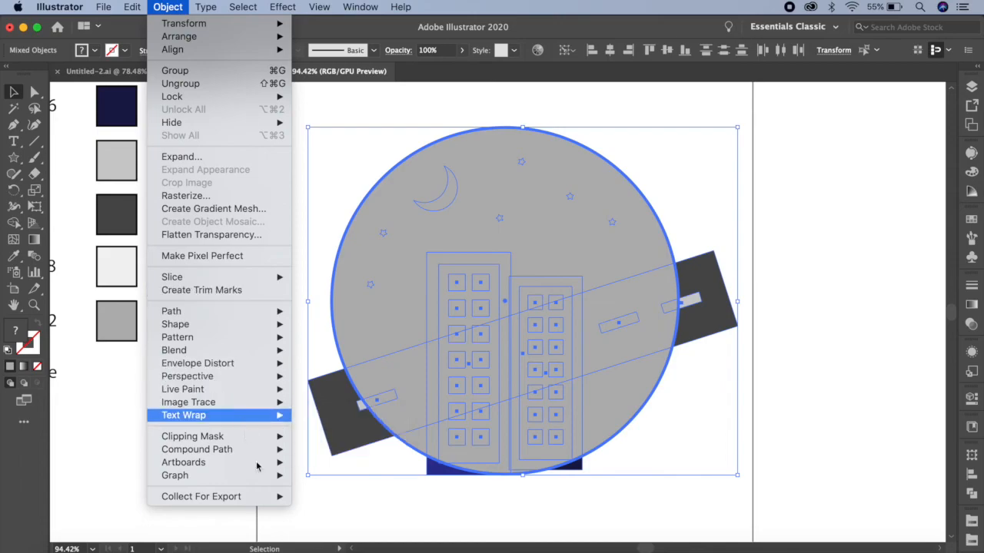
mouse_move(247, 436)
click(316, 436)
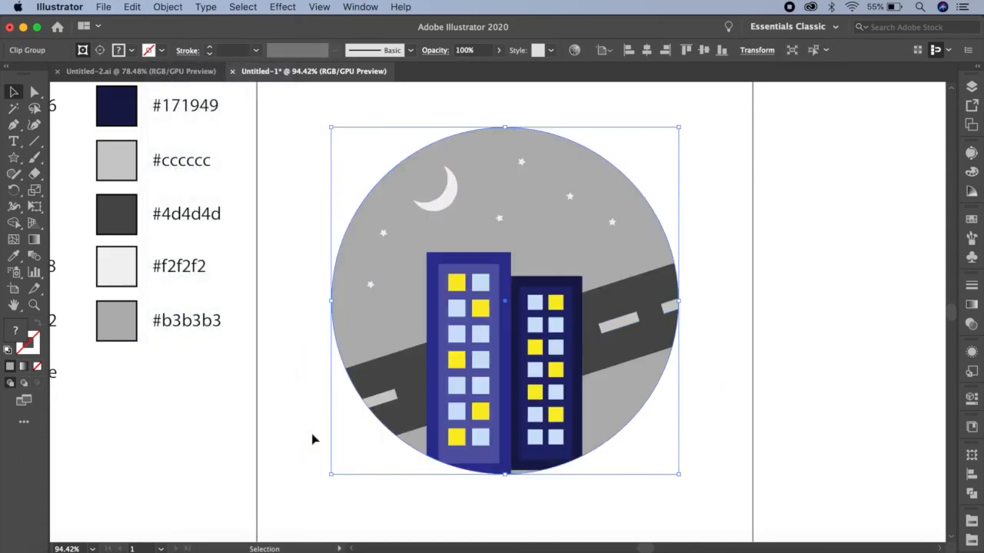
click(715, 285)
key(super+0)
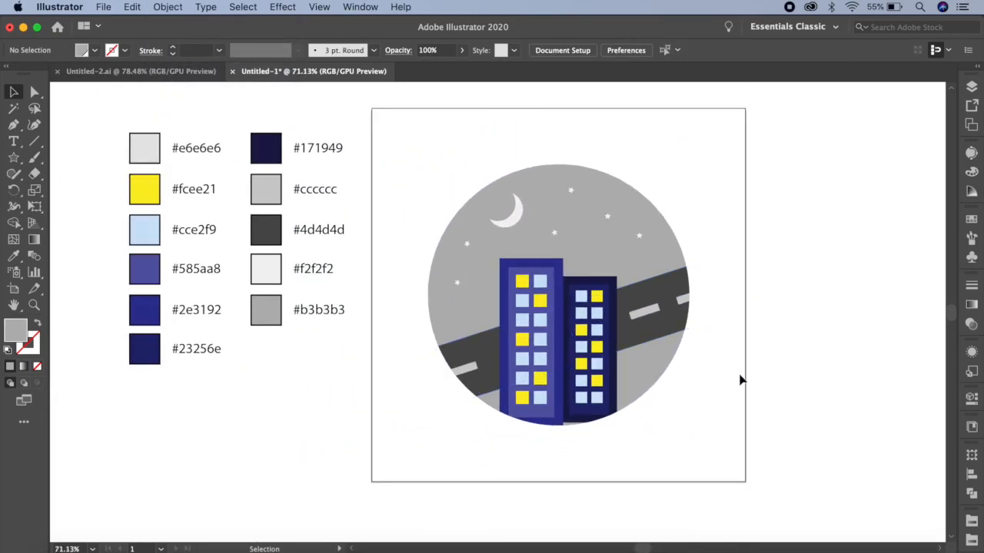
Inside the clip group, nudge the taller building slightly down so its base extends past the circle's lower edge.
drag(714, 393, 680, 383)
scroll(582, 375, up, 5)
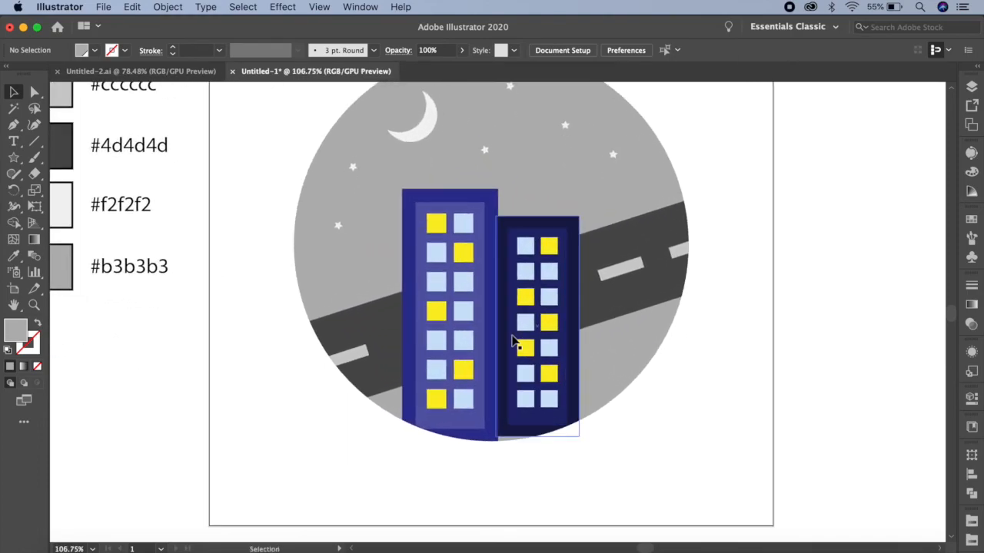
double_click(492, 310)
click(492, 310)
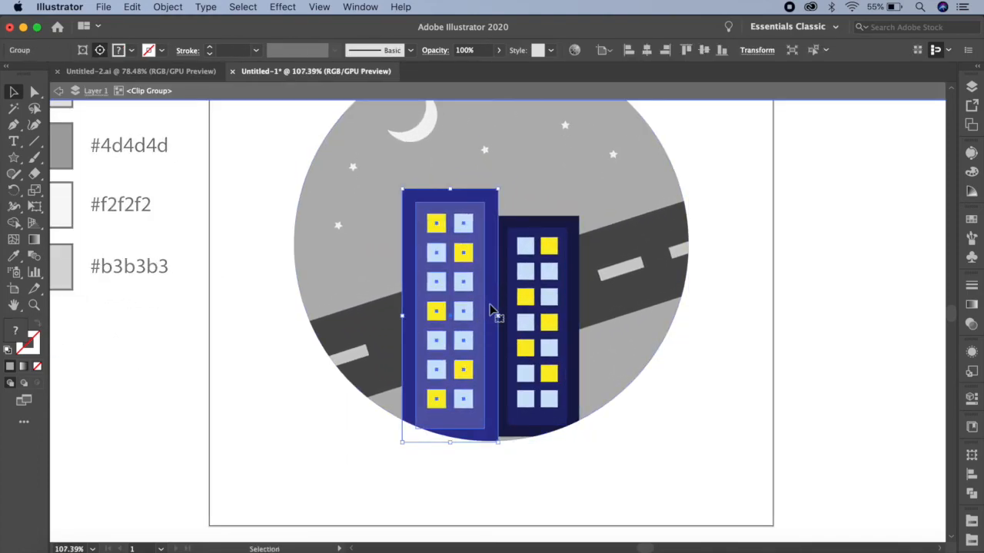
key(shift+Down)
key(Up)
key(Up)
key(Up)
key(Up)
key(Up)
key(Up)
key(Up)
key(Up)
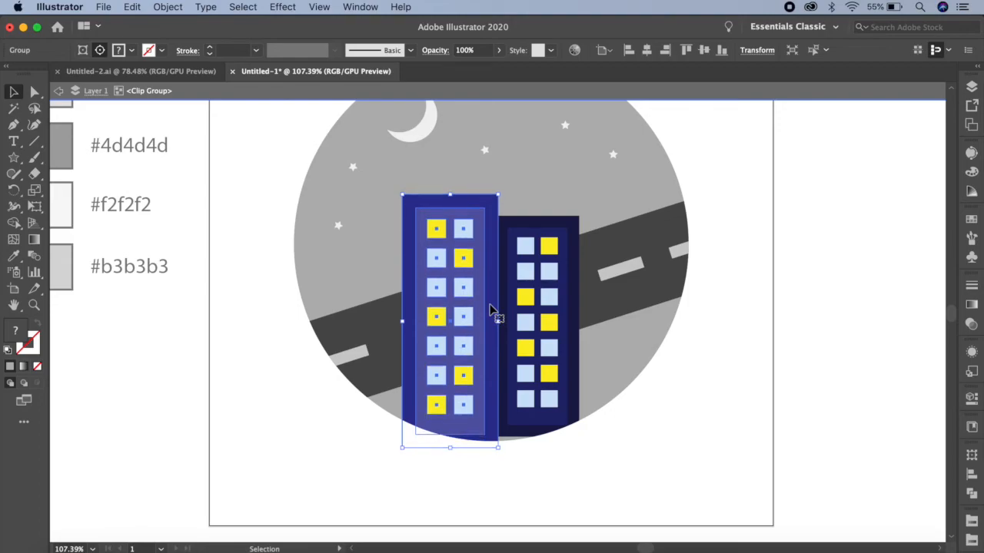
Nudge the shorter building down until its base covers the circle's lower edge, and leave the clip group's isolation mode.
click(569, 227)
key(shift+Down)
key(Down)
key(Down)
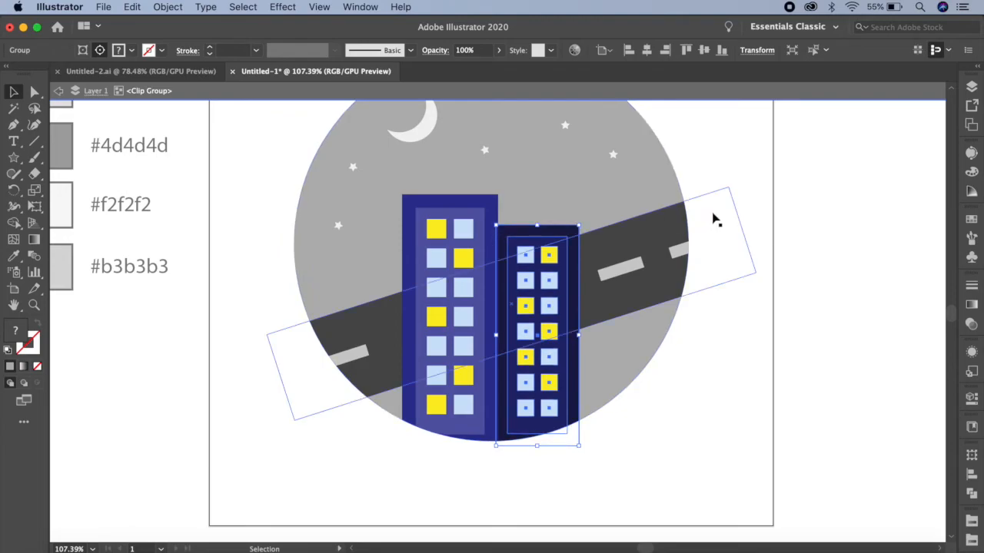
click(753, 178)
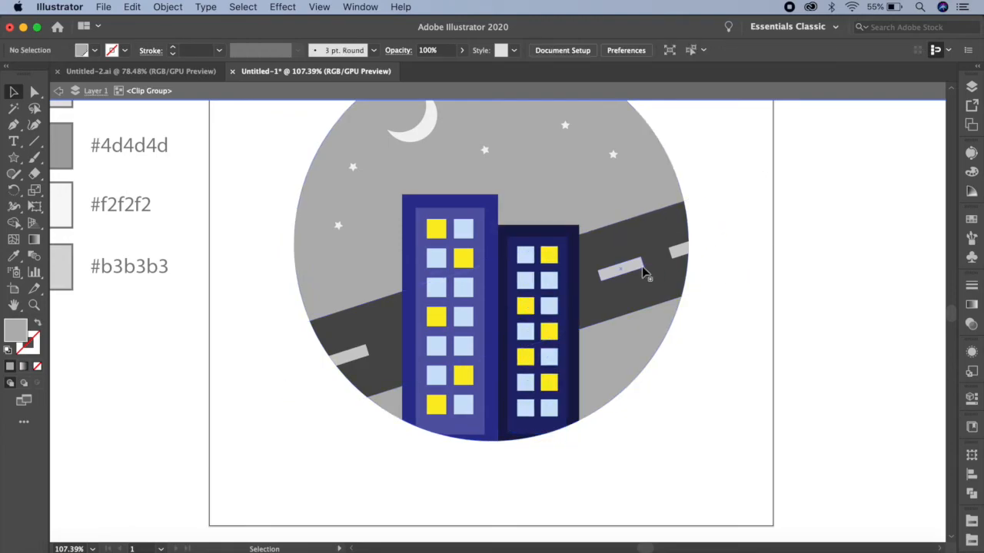
double_click(744, 185)
scroll(744, 185, down, 4)
drag(737, 183, 713, 238)
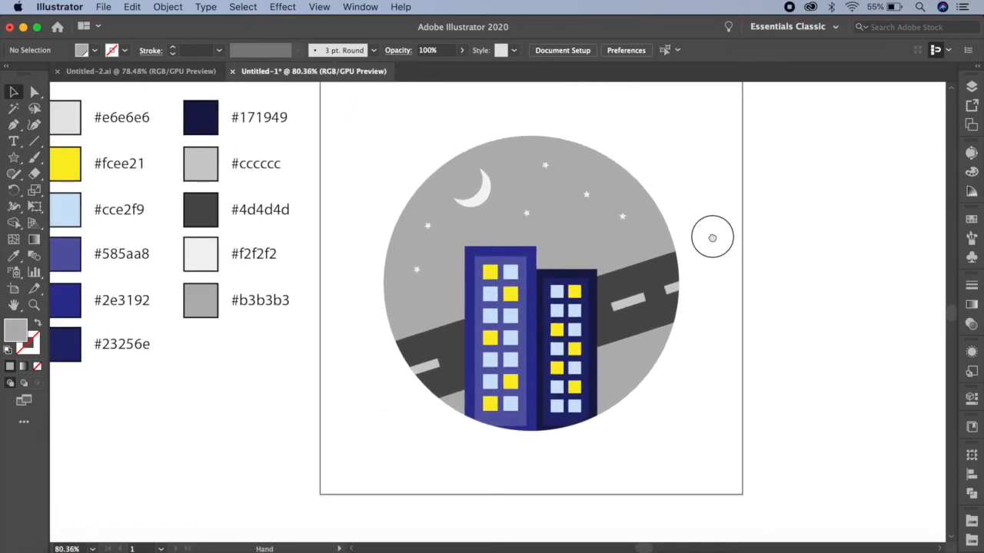
Isolate the clip group again and nudge the moon slightly down and to the right.
double_click(475, 209)
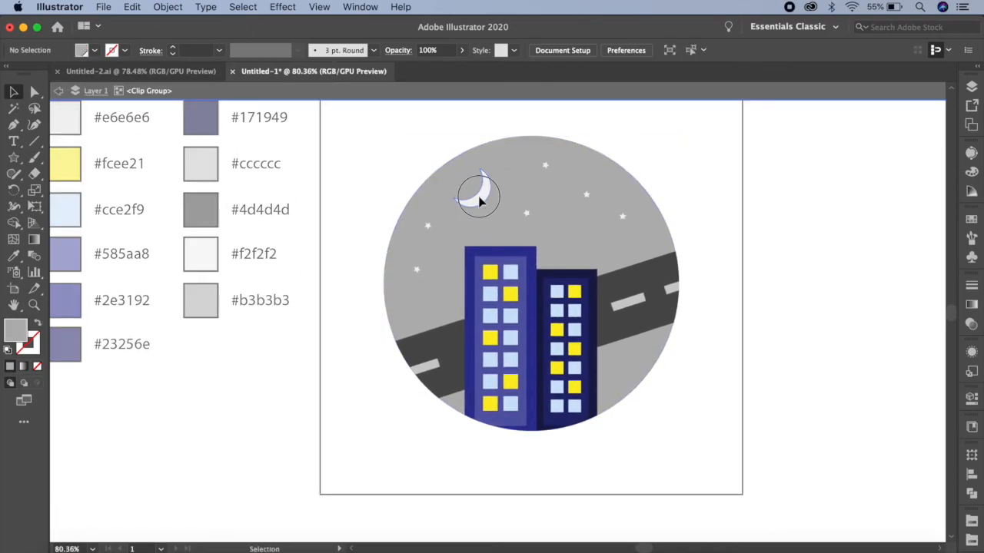
click(478, 202)
click(722, 156)
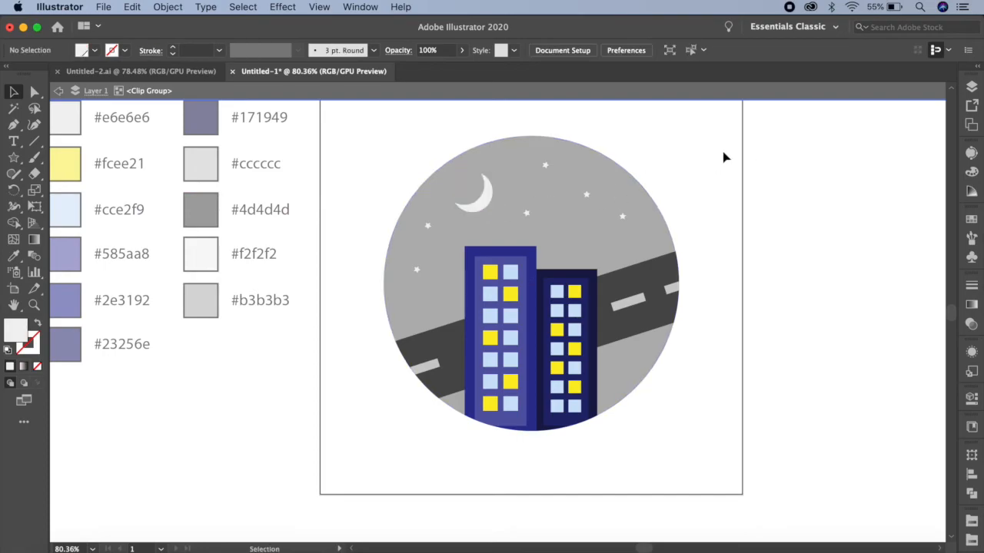
Move the star beside the moon down and to the right, into the sky above the shorter building.
click(527, 210)
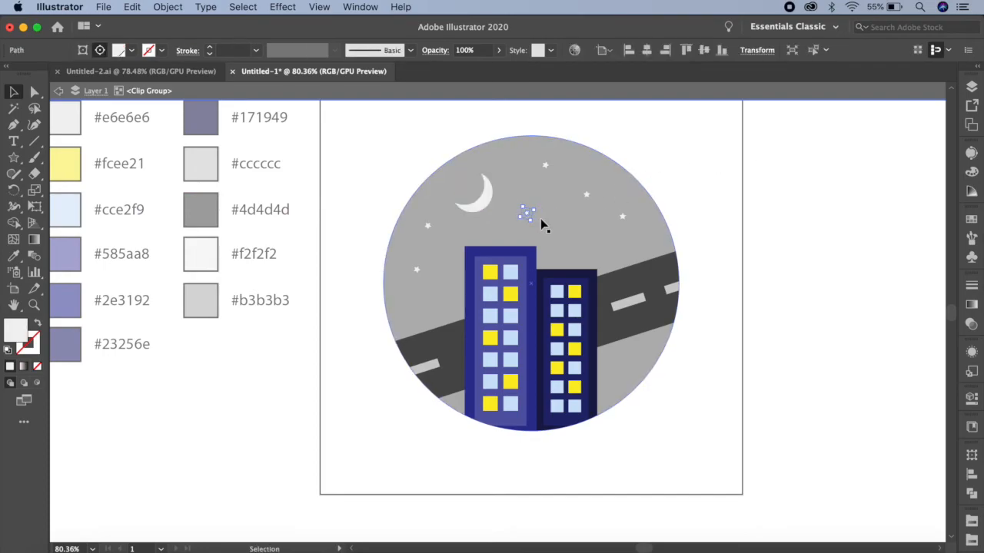
scroll(522, 212, up, 4)
scroll(515, 214, up, 3)
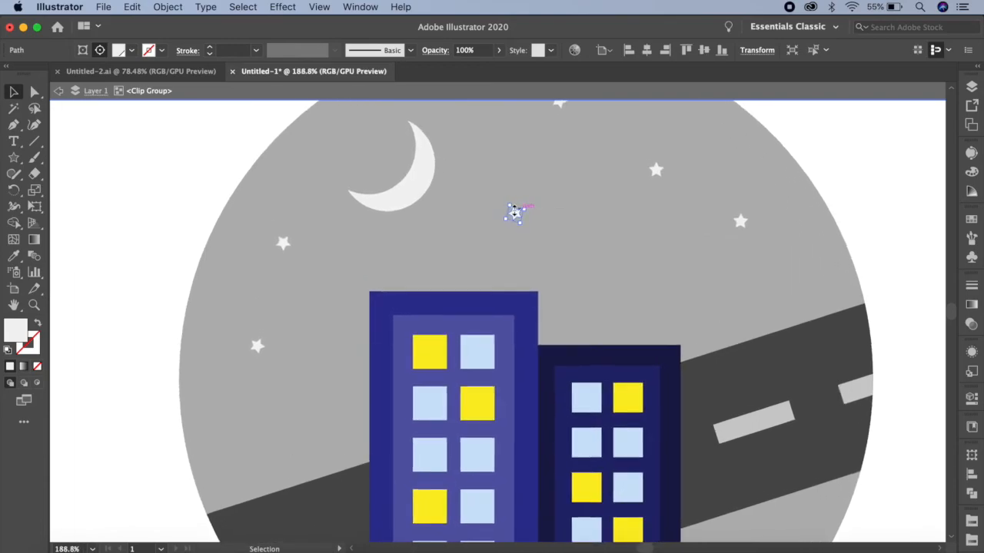
drag(519, 219, 591, 255)
Shift the moon further right toward the sky above the taller building, and exit the clip group's isolation mode.
drag(424, 171, 462, 177)
scroll(785, 236, down, 5)
click(827, 218)
drag(822, 273, 705, 250)
scroll(830, 269, down, 3)
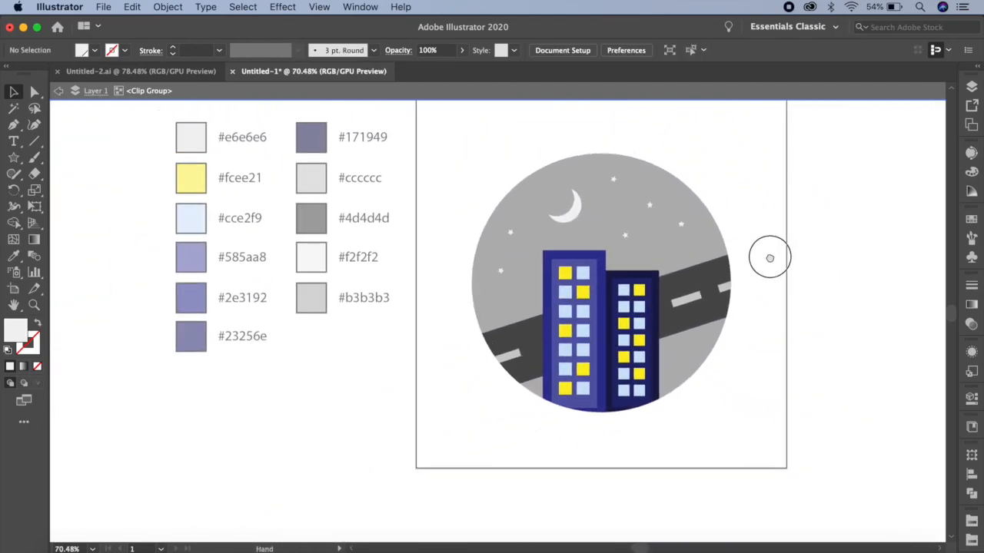
drag(768, 257, 715, 275)
double_click(854, 254)
Draw a 500 x 500 px square and centre it horizontally and vertically on the artboard.
drag(13, 160, 48, 156)
click(408, 162)
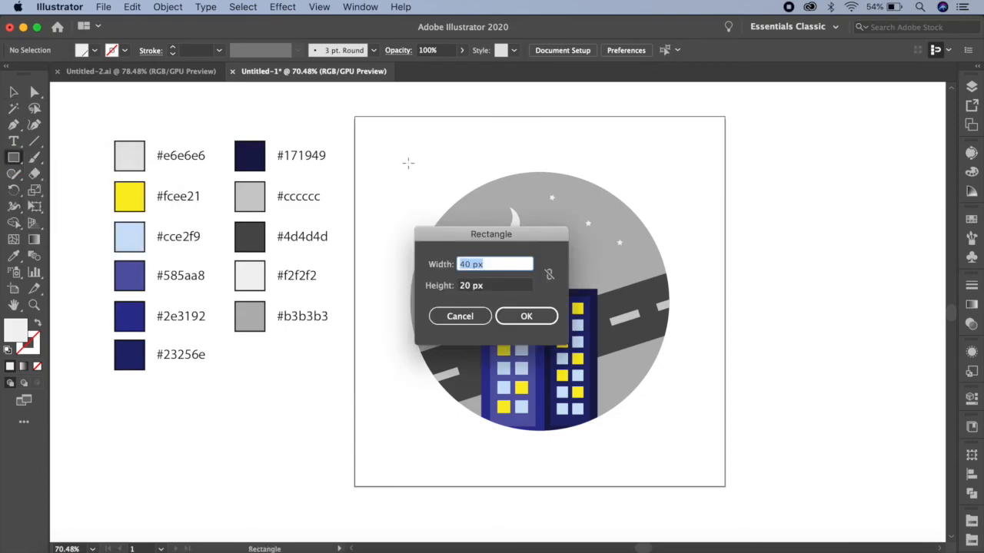
text(500)
key(Tab)
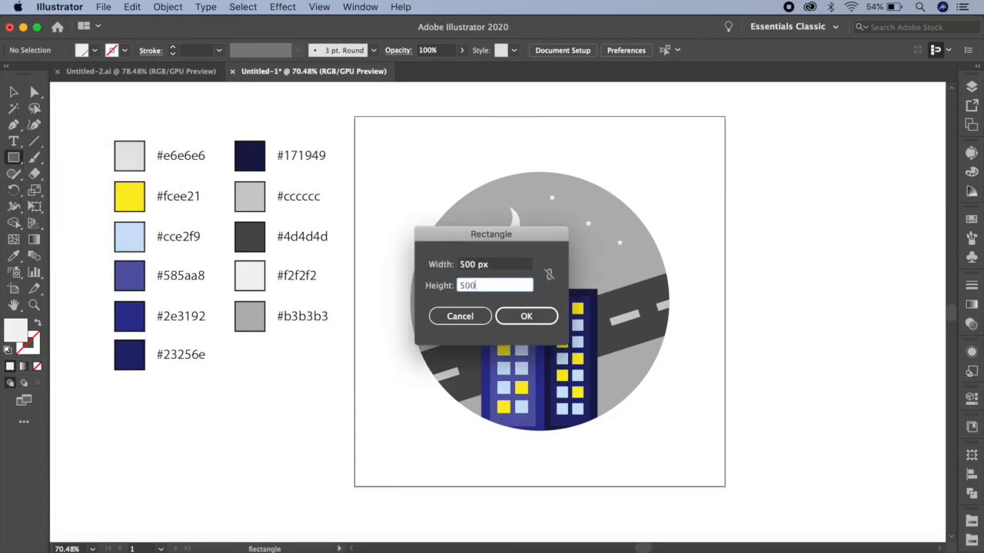
key(Return)
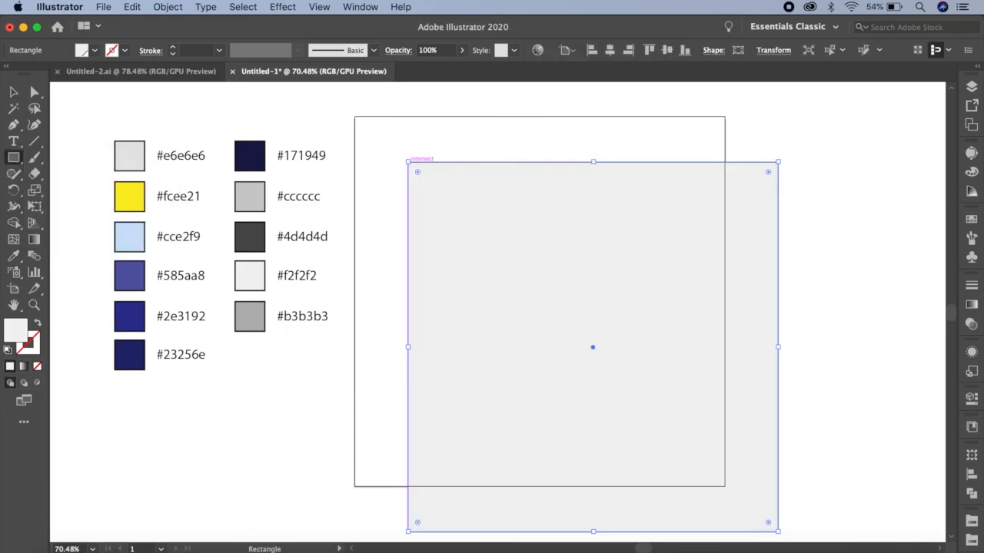
click(608, 50)
click(666, 50)
Fill the square with the #e6e6e6 swatch and send it to the back as the background, then clear the selection.
click(971, 220)
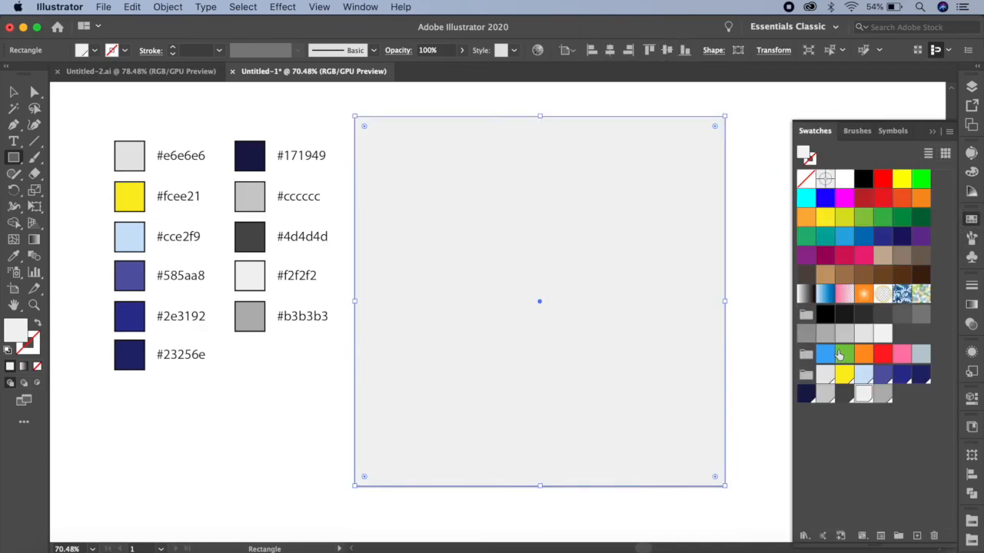
click(827, 376)
click(167, 7)
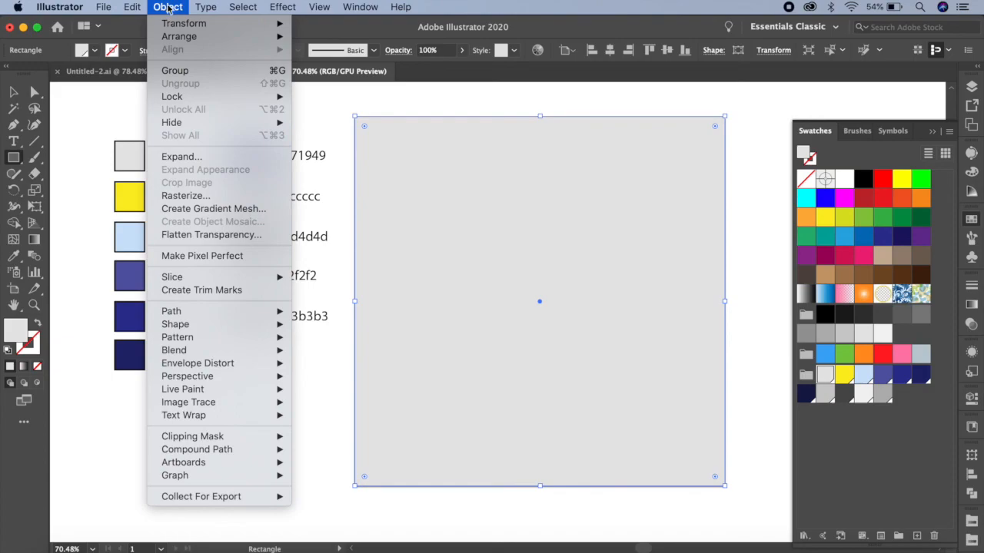
mouse_move(179, 38)
click(329, 75)
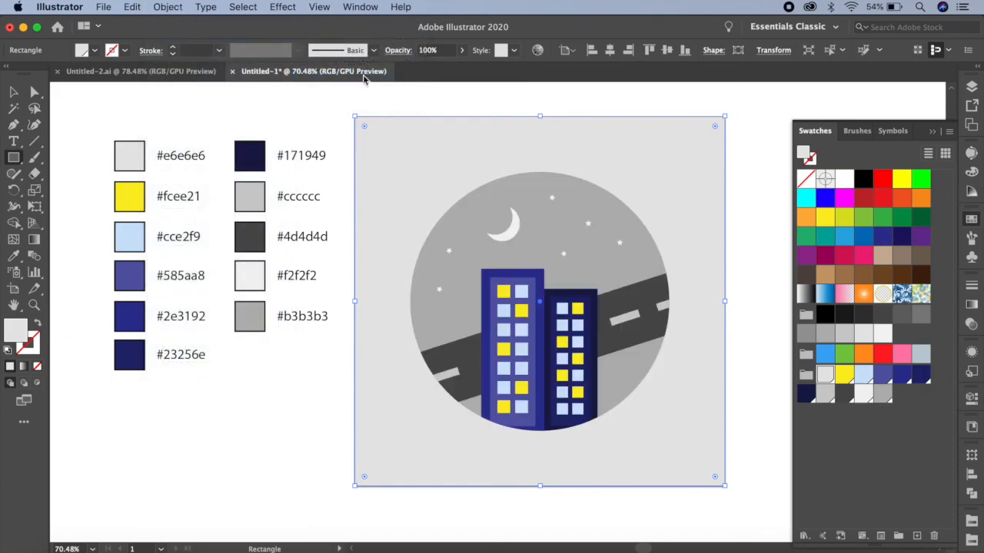
click(933, 132)
click(15, 92)
click(166, 114)
scroll(740, 243, down, 2)
scroll(753, 244, up, 3)
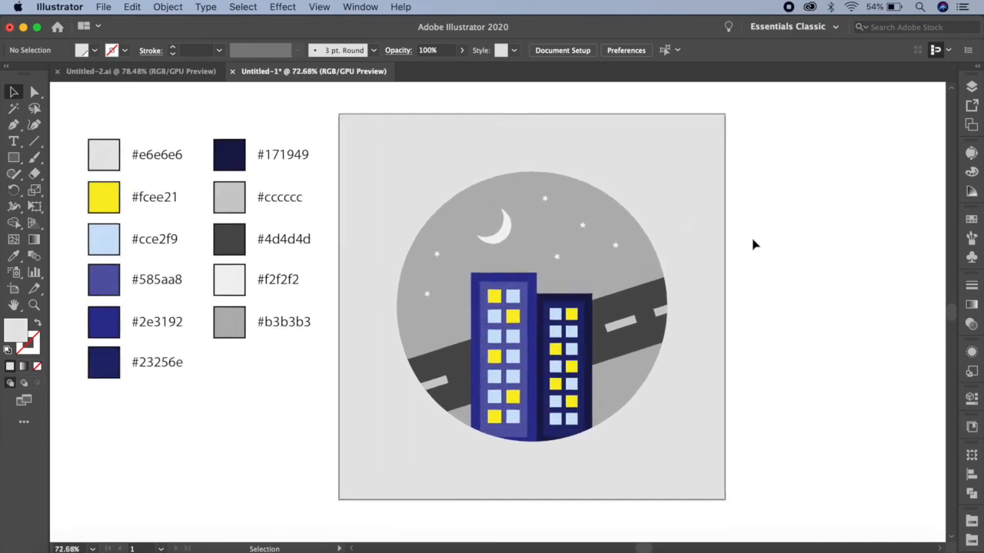
scroll(753, 244, up, 1)
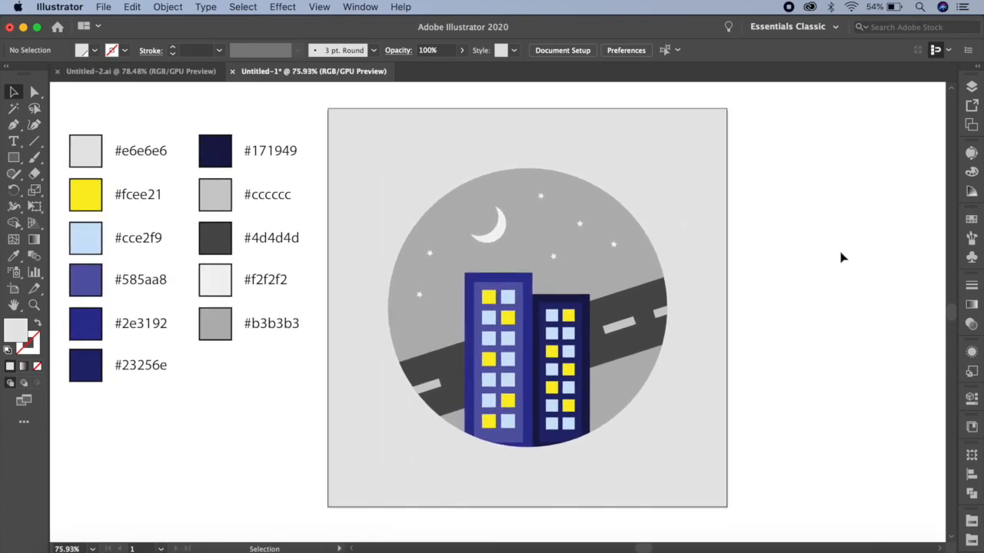